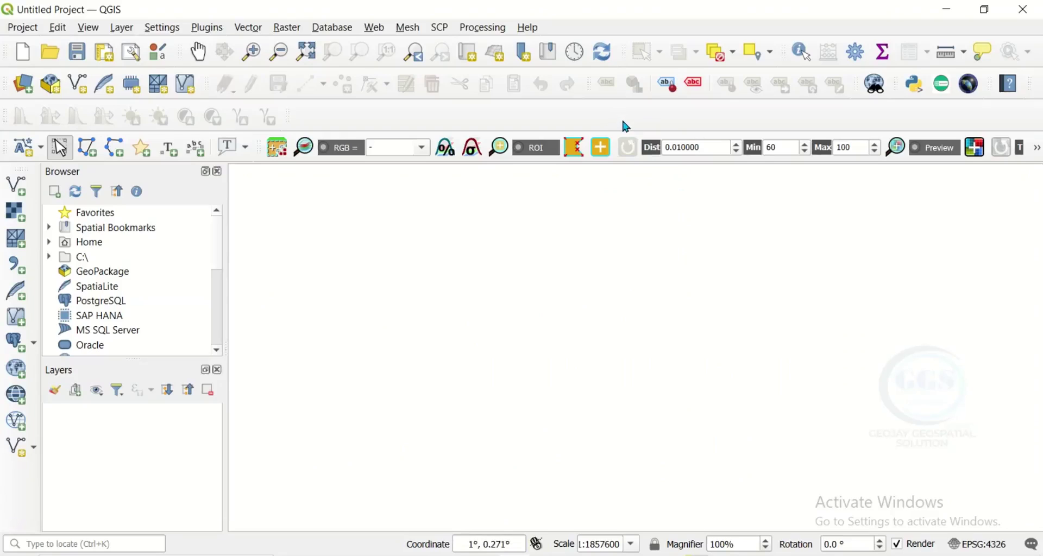
Show the Processing Toolbox and scroll through its provider groups to check for SAGA
click(483, 28)
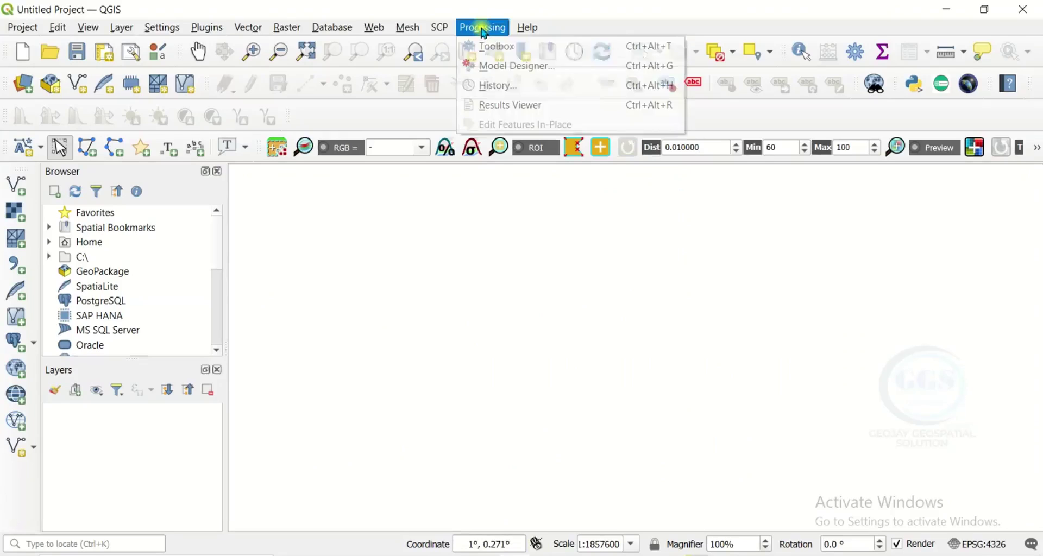
click(503, 48)
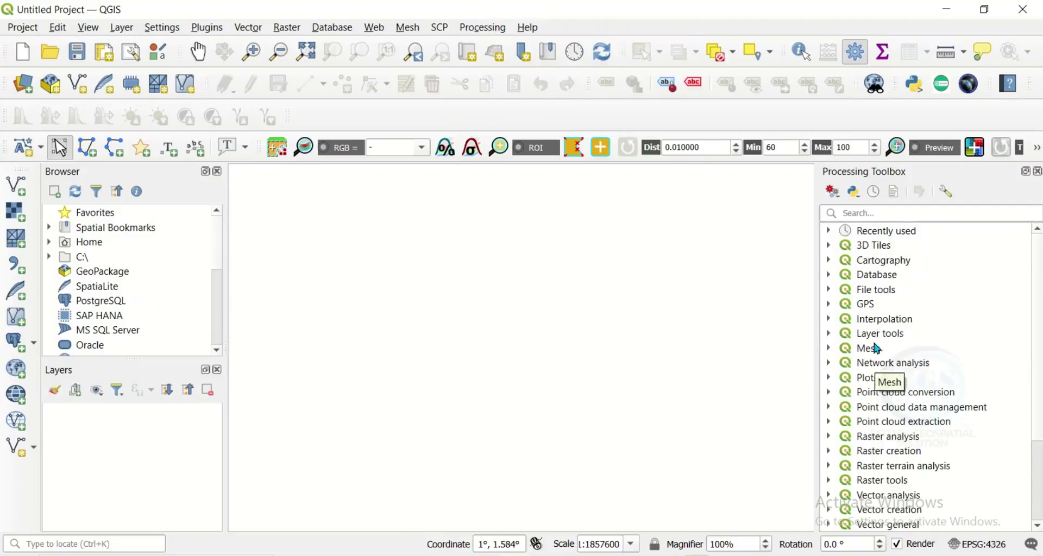
scroll(876, 365, down, 3)
scroll(877, 365, down, 1)
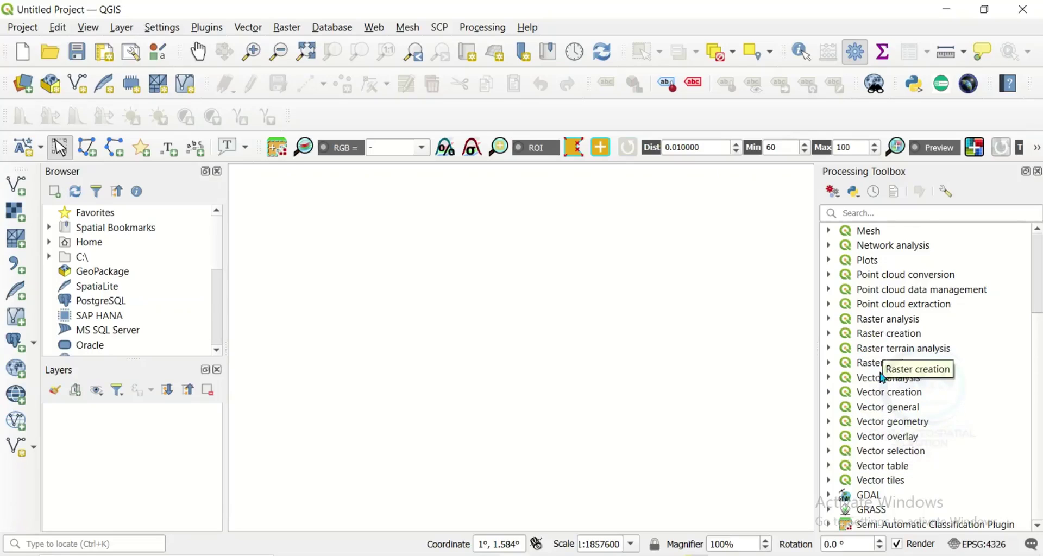
scroll(882, 378, up, 3)
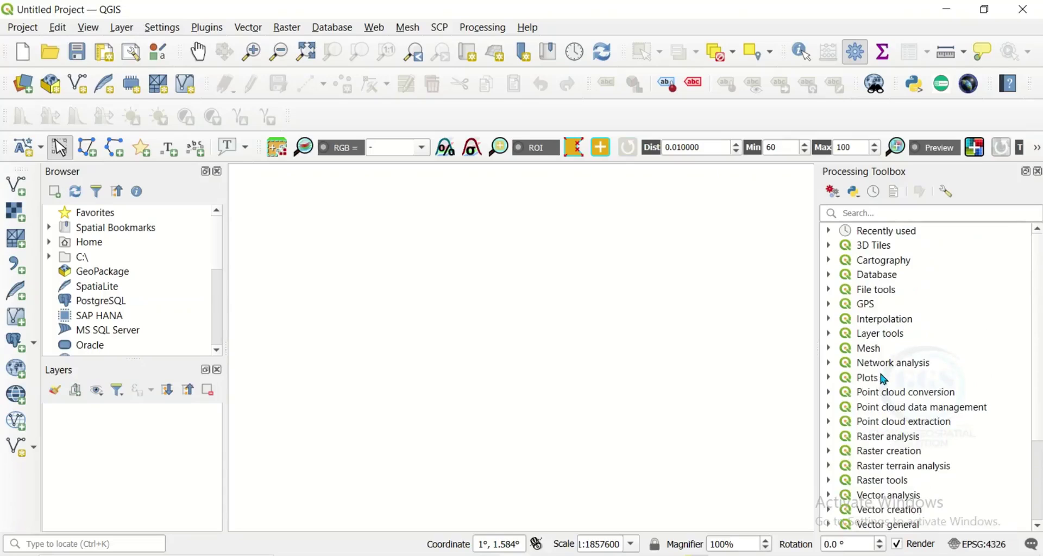
scroll(883, 379, down, 1)
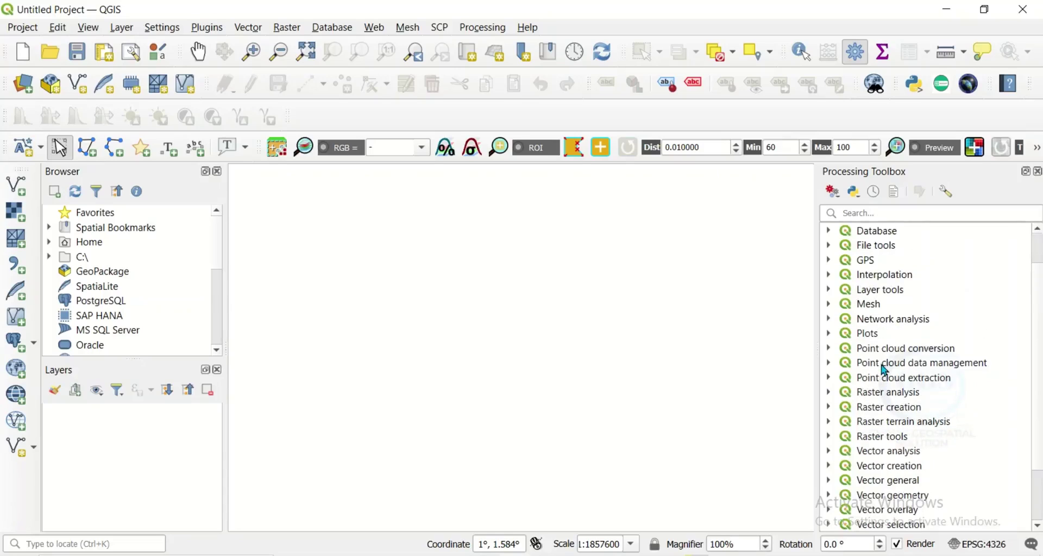
scroll(886, 353, down, 1)
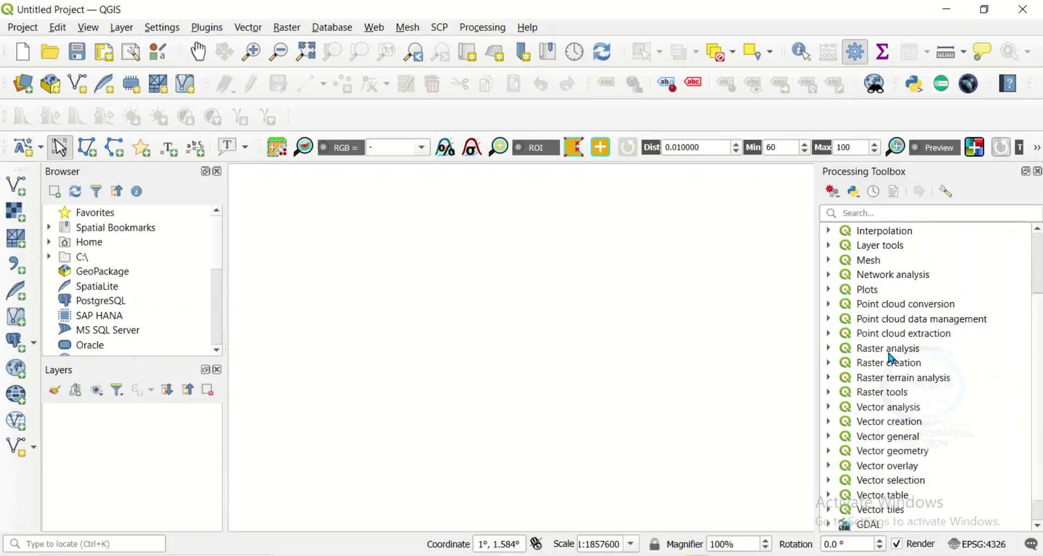
scroll(890, 359, down, 1)
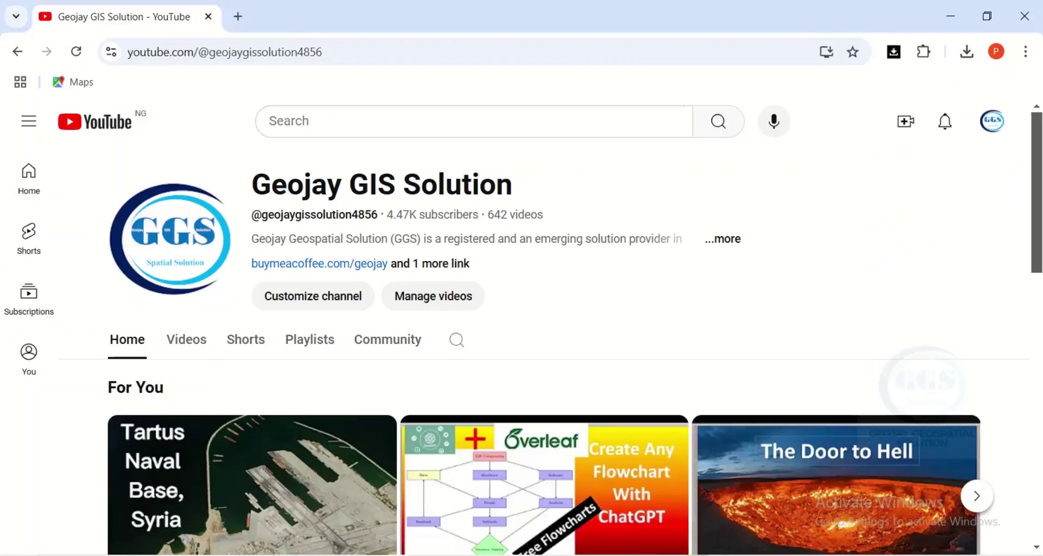
Search the web for 'saga gis download' in a new browser tab
click(238, 16)
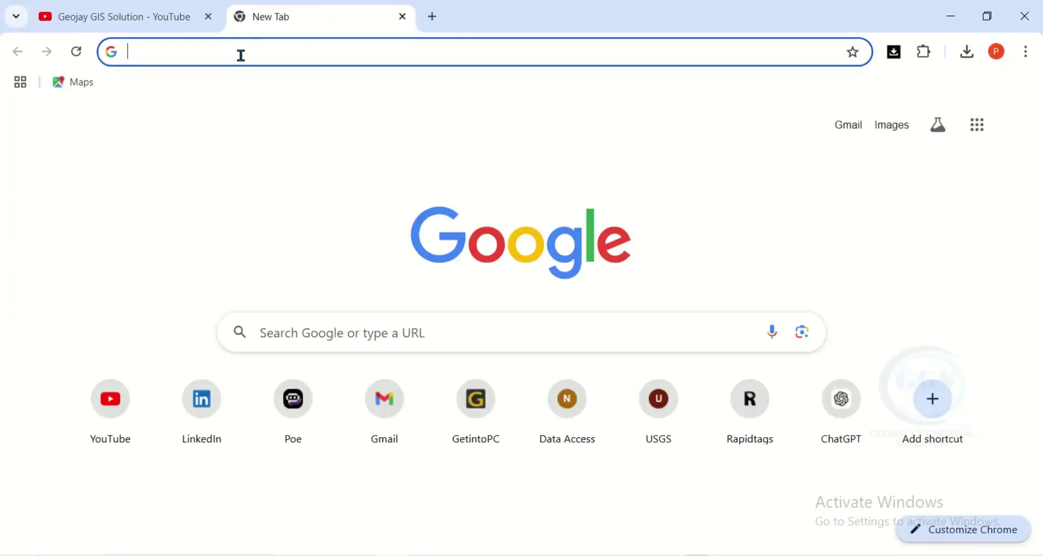
text(saga gis download)
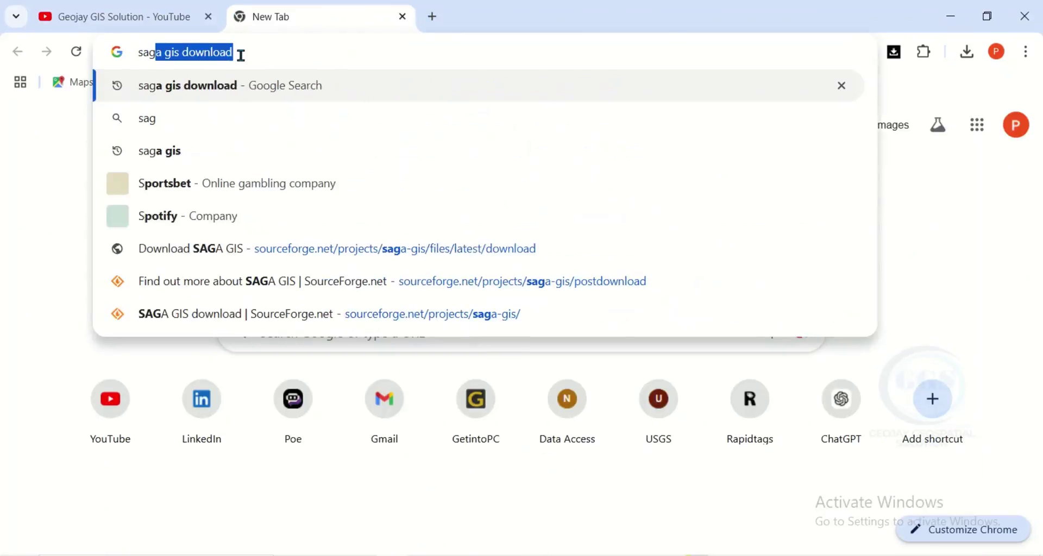
key(Right)
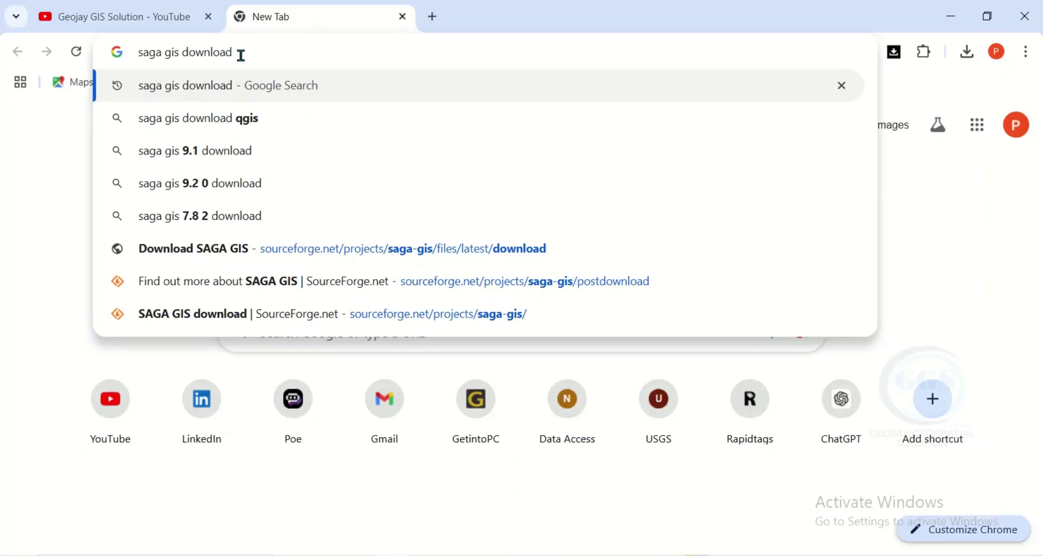
key(Return)
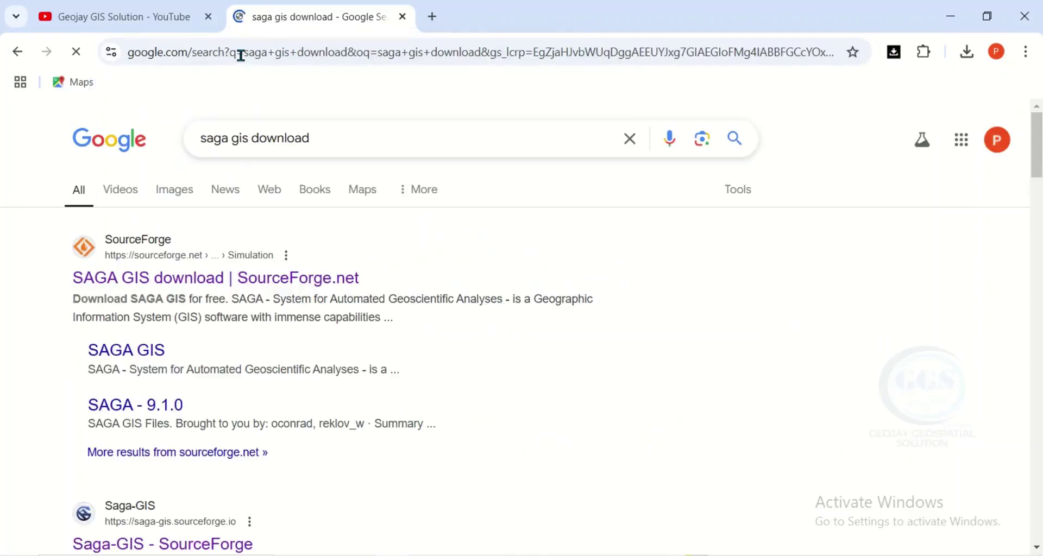
Download saga-9.7.0_x64.zip from the SourceForge SAGA GIS page
click(173, 283)
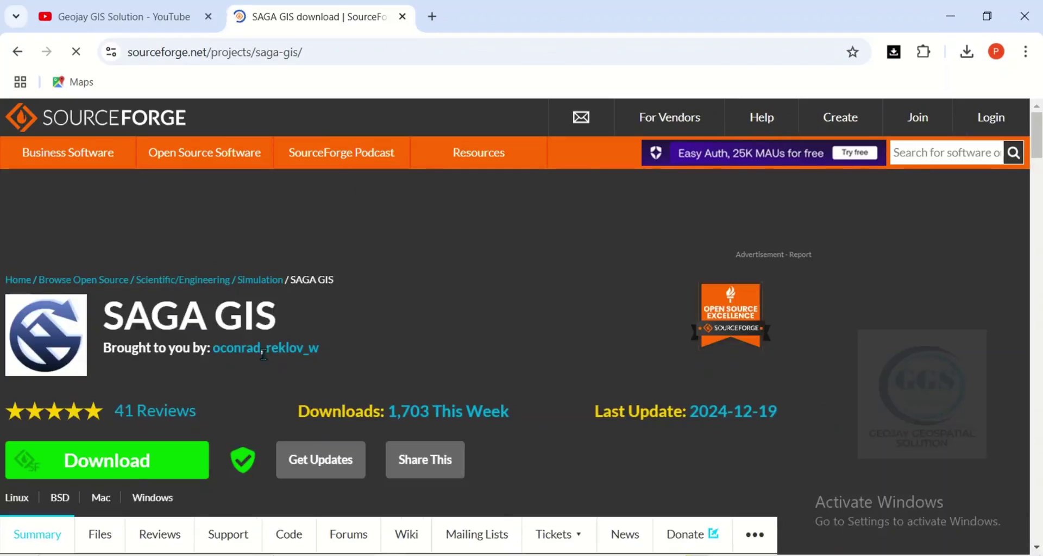
click(105, 462)
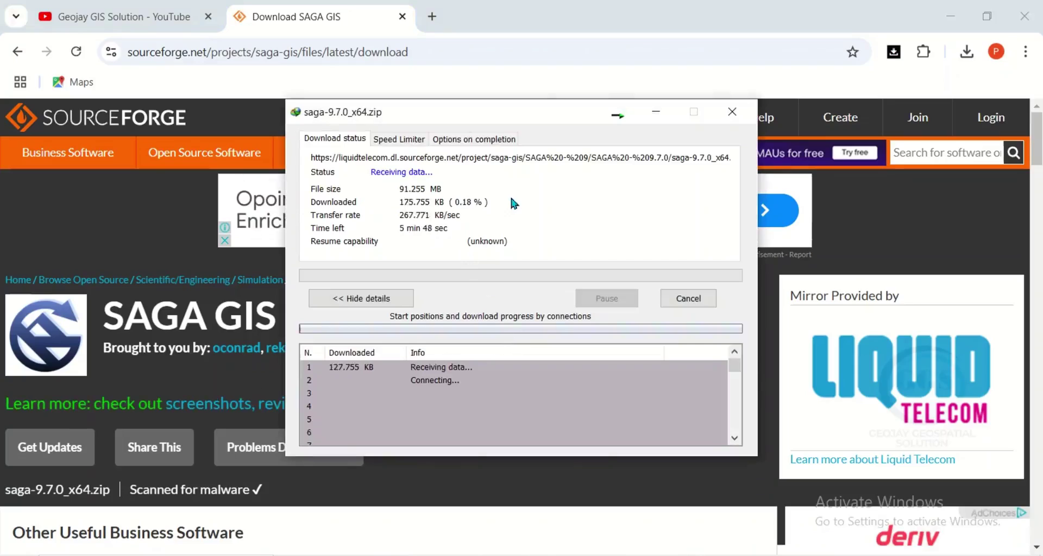
click(732, 111)
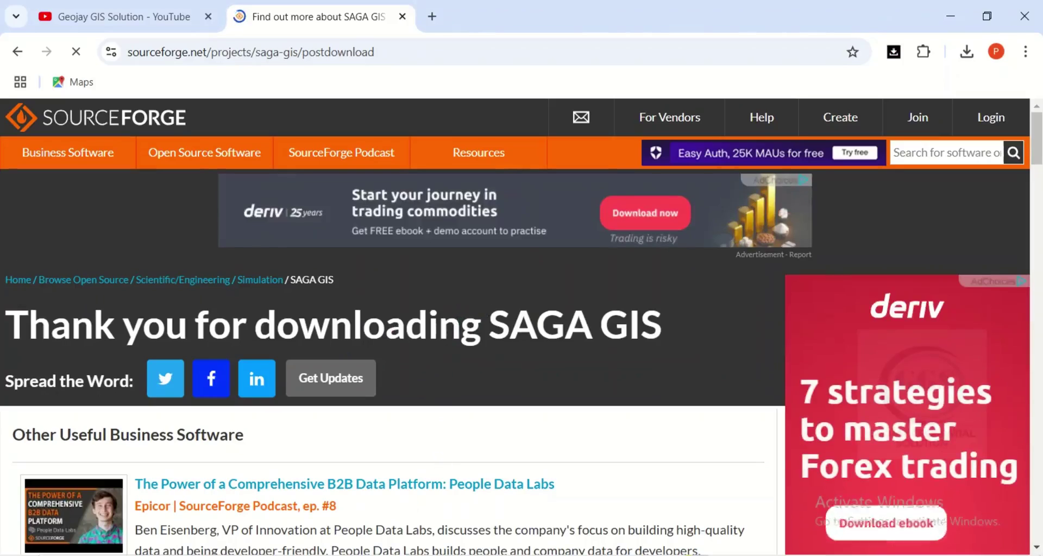
Extract saga-9.7.0_x64.zip in Downloads\New folder to its default saga-9.7.0_x64 folder
click(332, 526)
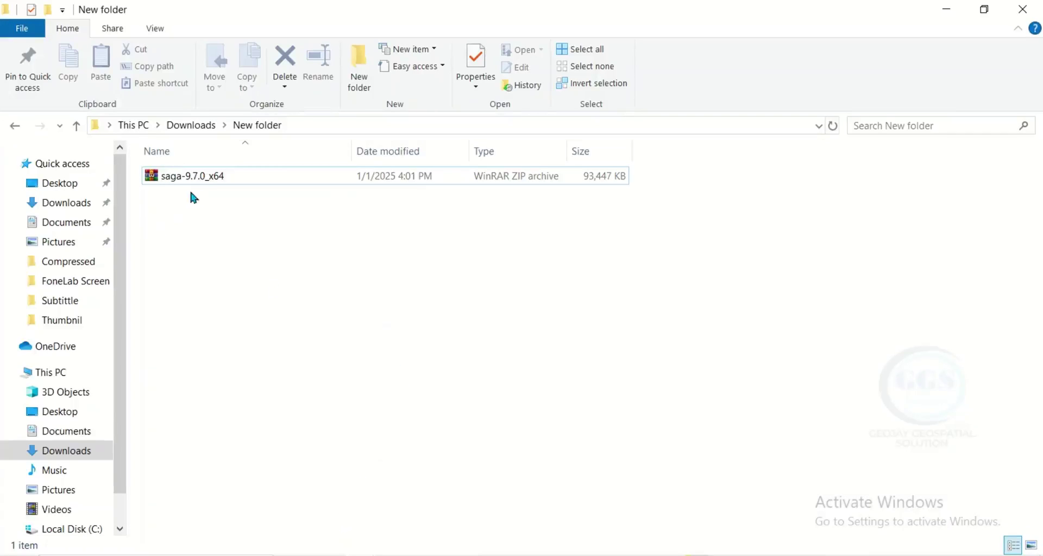
click(205, 182)
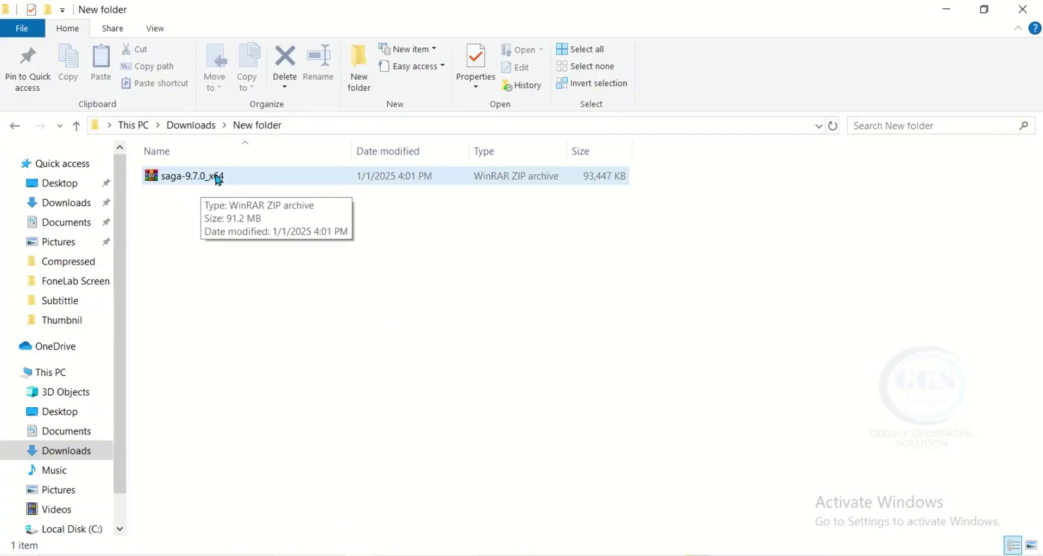
click(243, 180)
right_click(242, 180)
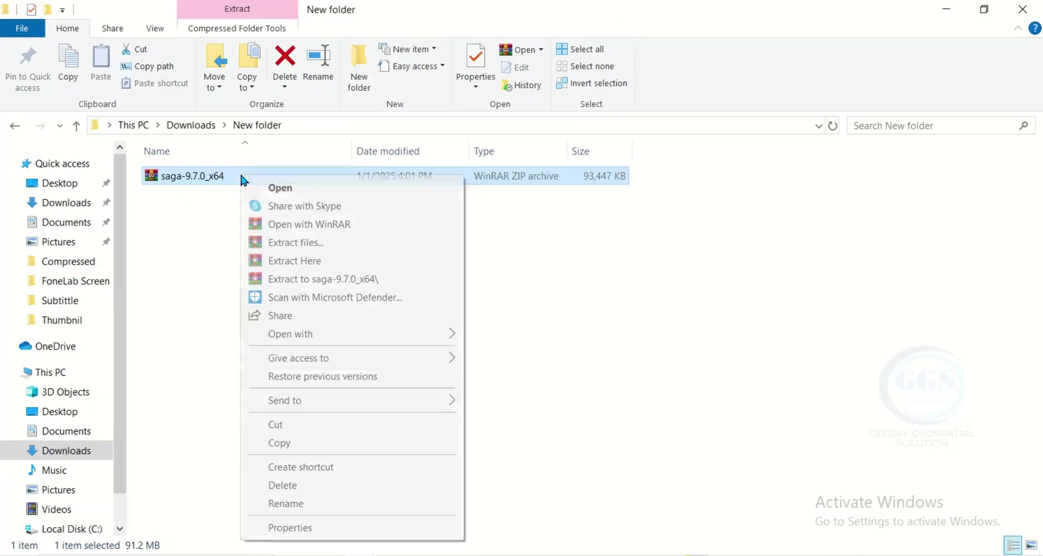
click(298, 244)
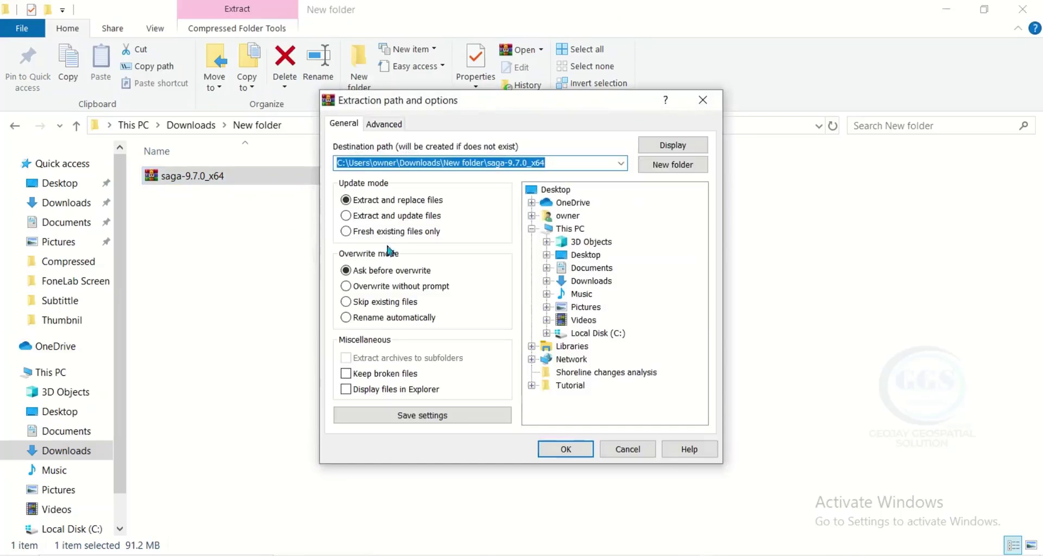
click(562, 444)
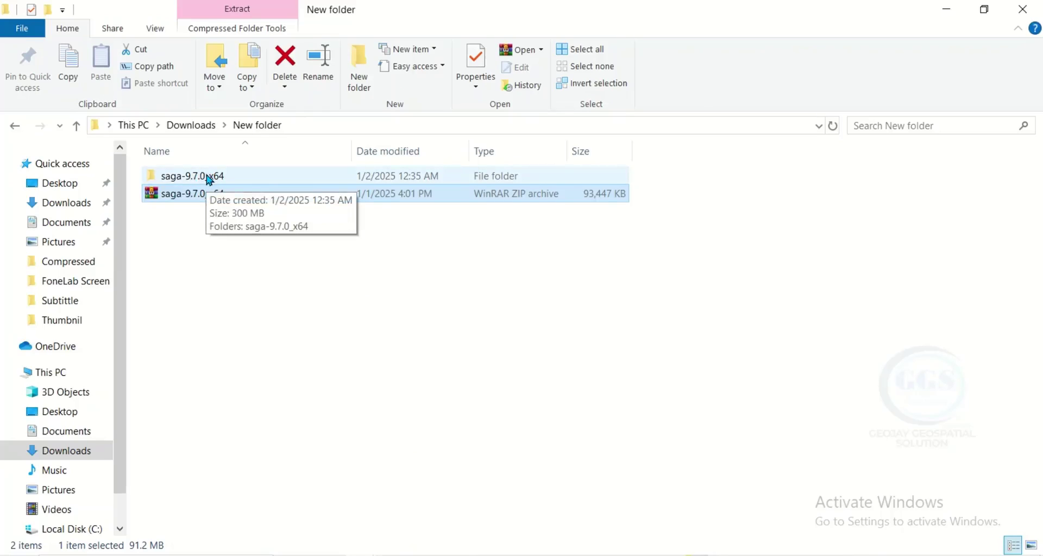
Open the nested saga-9.7.0_x64 folder and scroll down to the saga4qgis archive
double_click(208, 177)
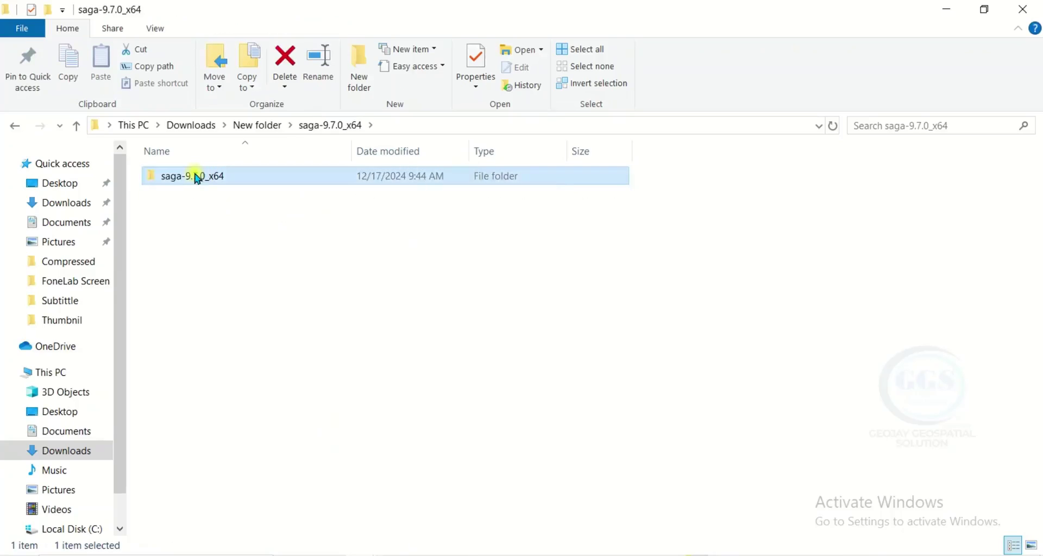
double_click(197, 177)
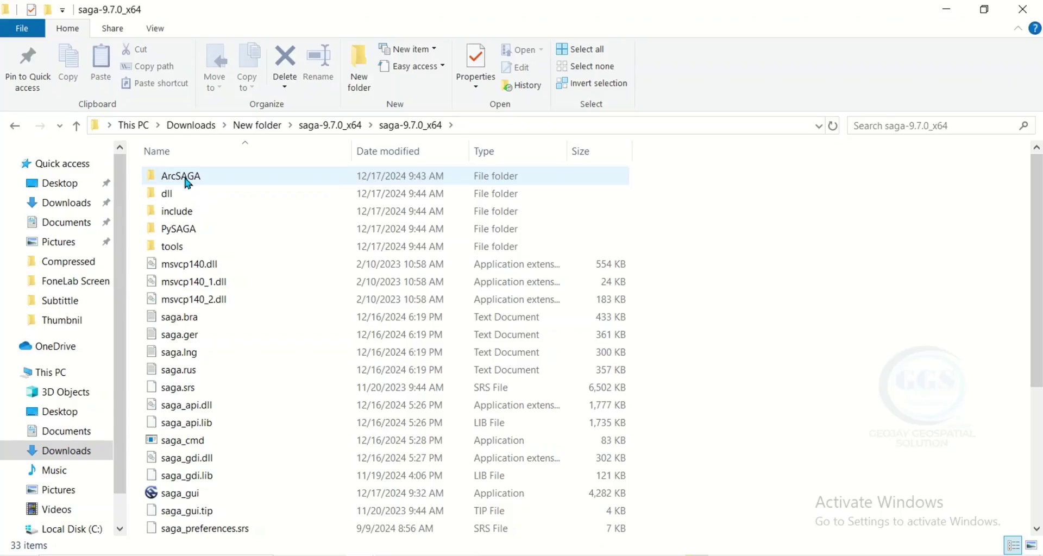
scroll(193, 231, down, 3)
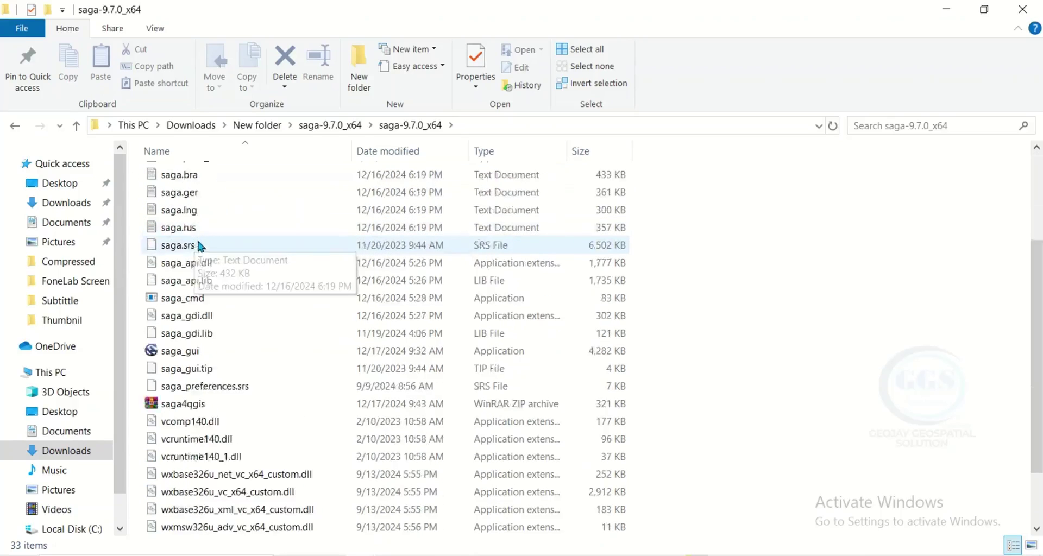
scroll(200, 246, down, 2)
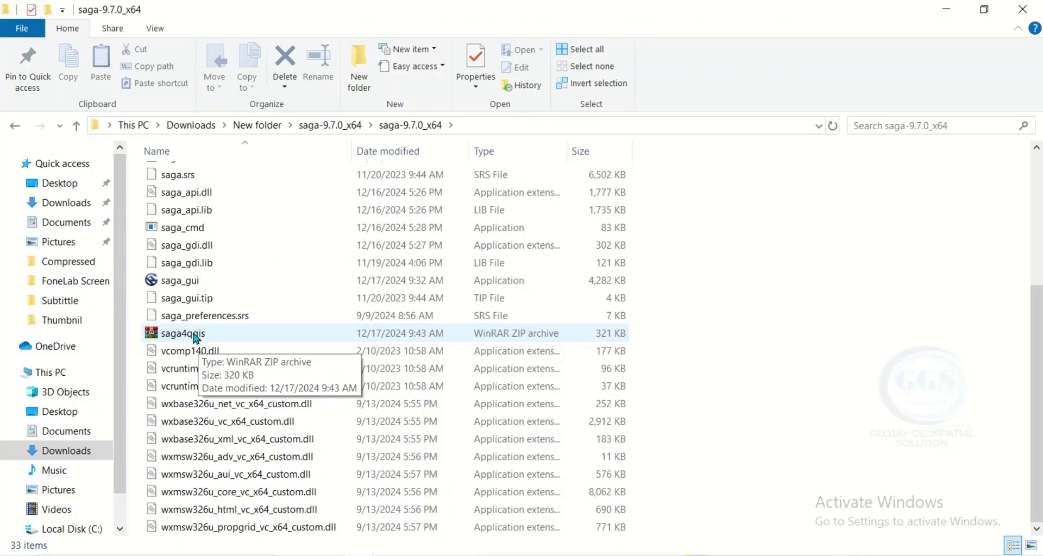
Extract saga4qgis.zip into a saga4qgis folder beside it
click(190, 338)
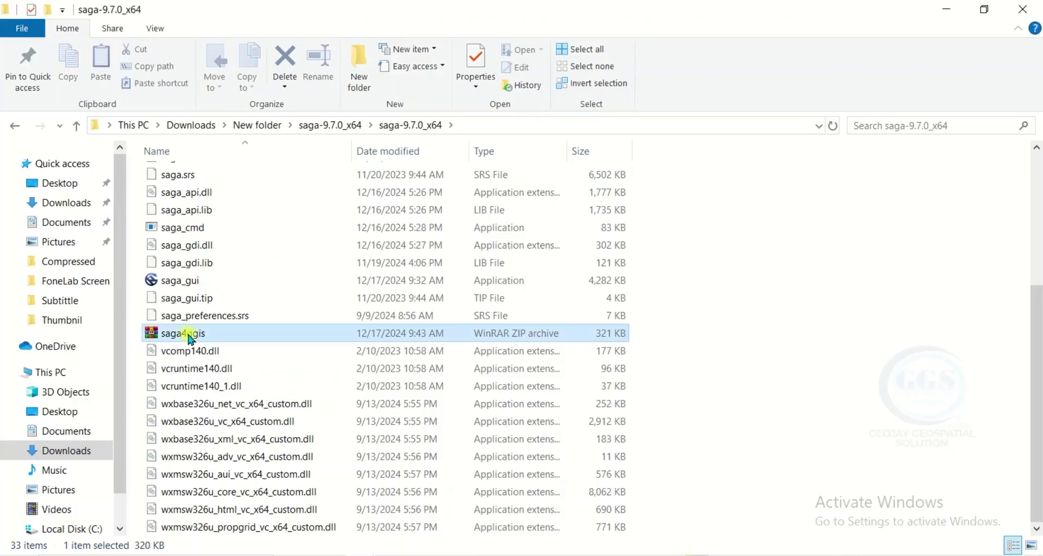
right_click(189, 337)
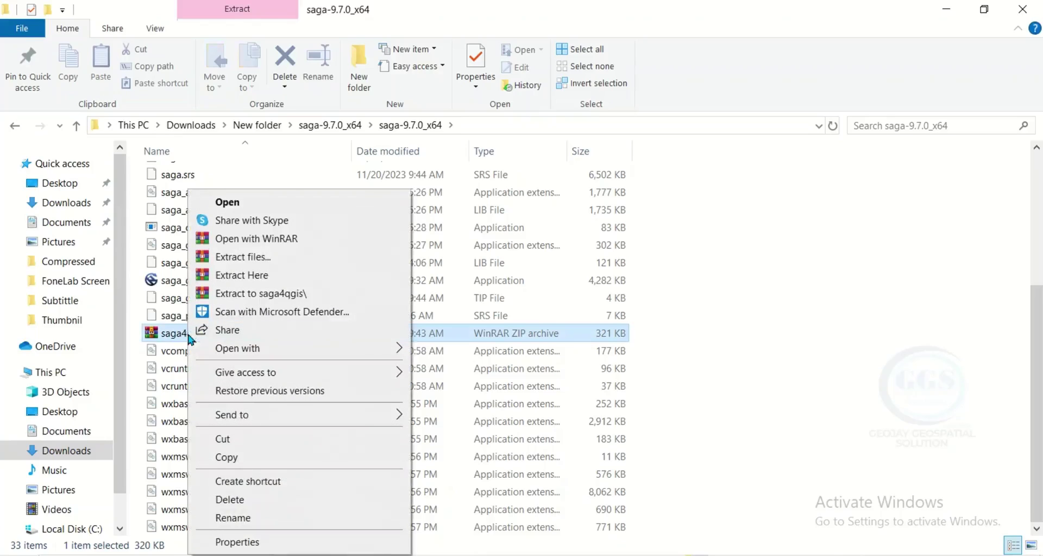
click(241, 260)
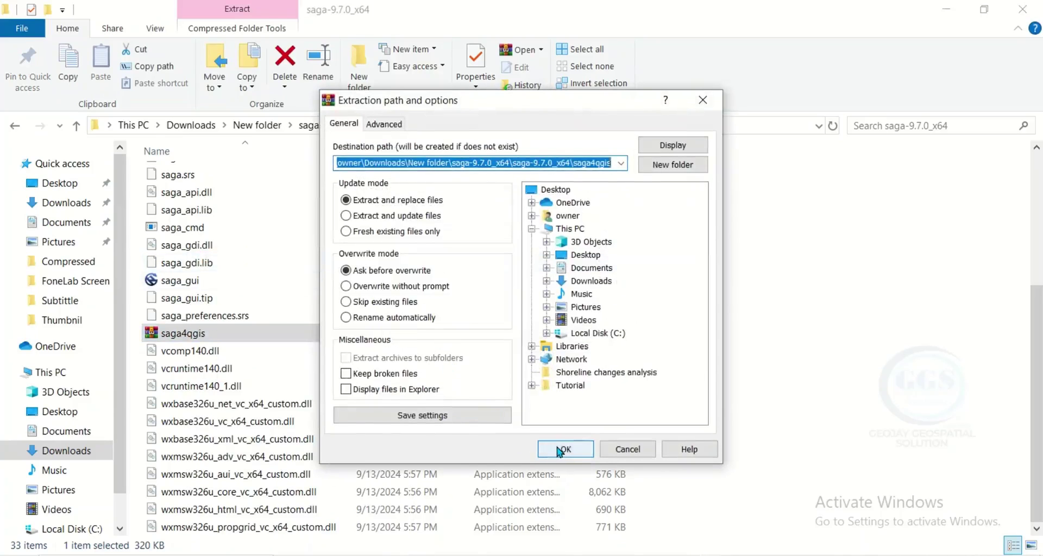
click(559, 450)
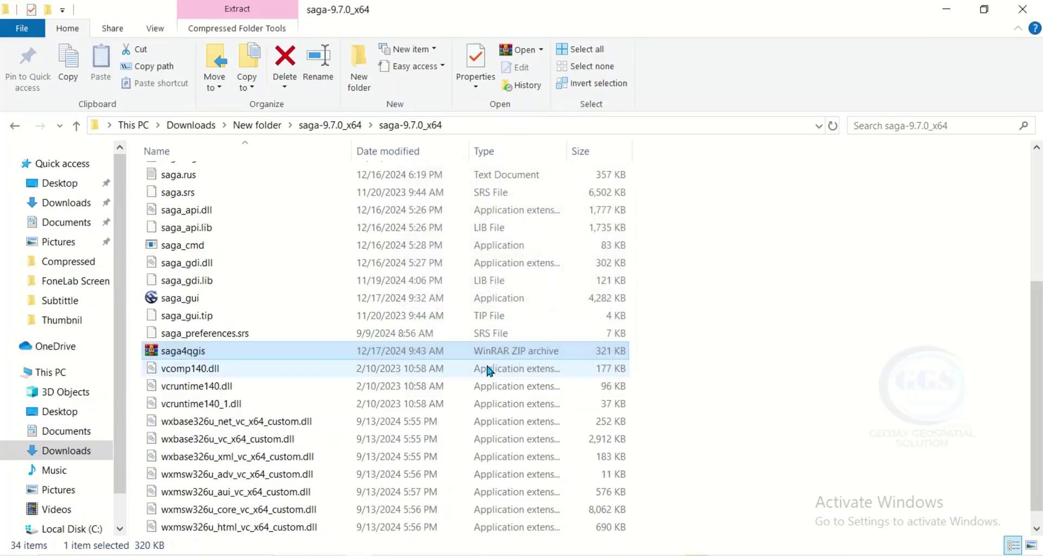
Open the nested saga4qgis\saga4qgis folder and read its readme in Notepad
scroll(333, 354, up, 4)
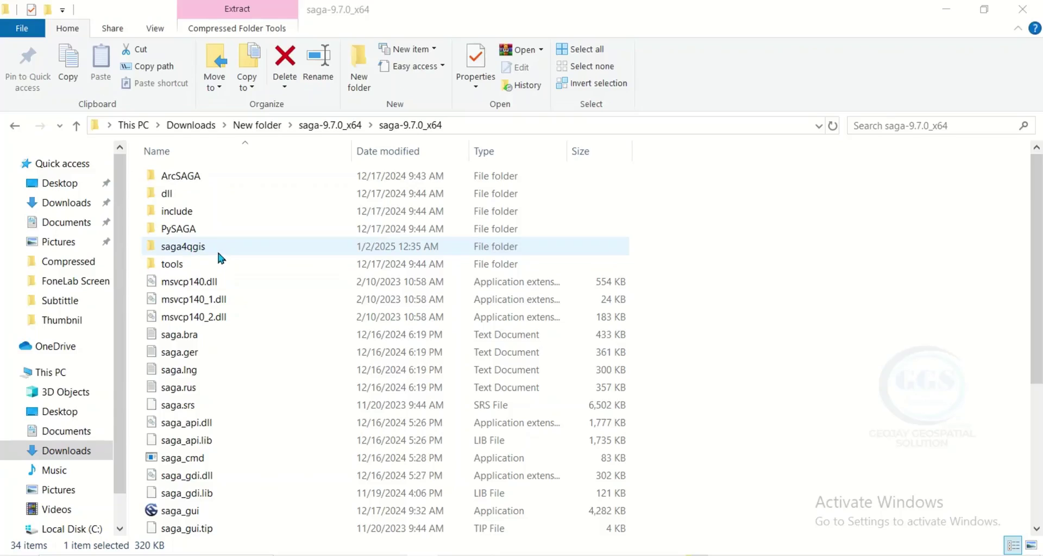
scroll(185, 334, down, 4)
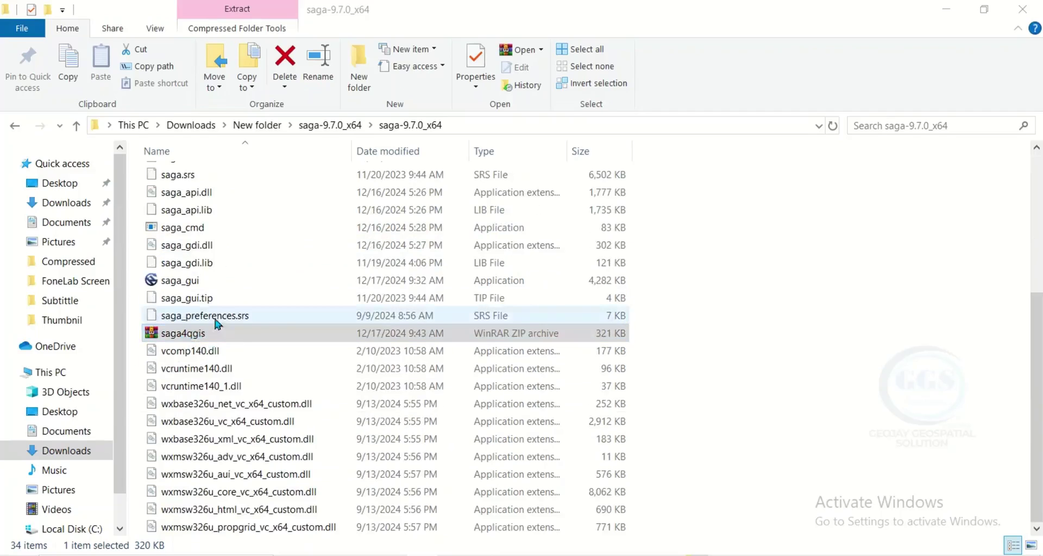
scroll(217, 326, up, 4)
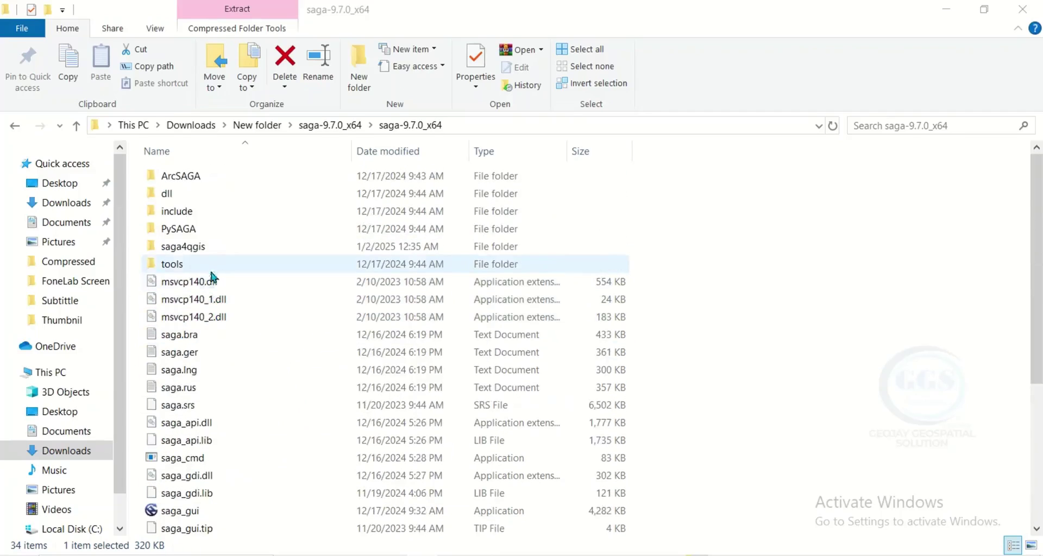
click(198, 248)
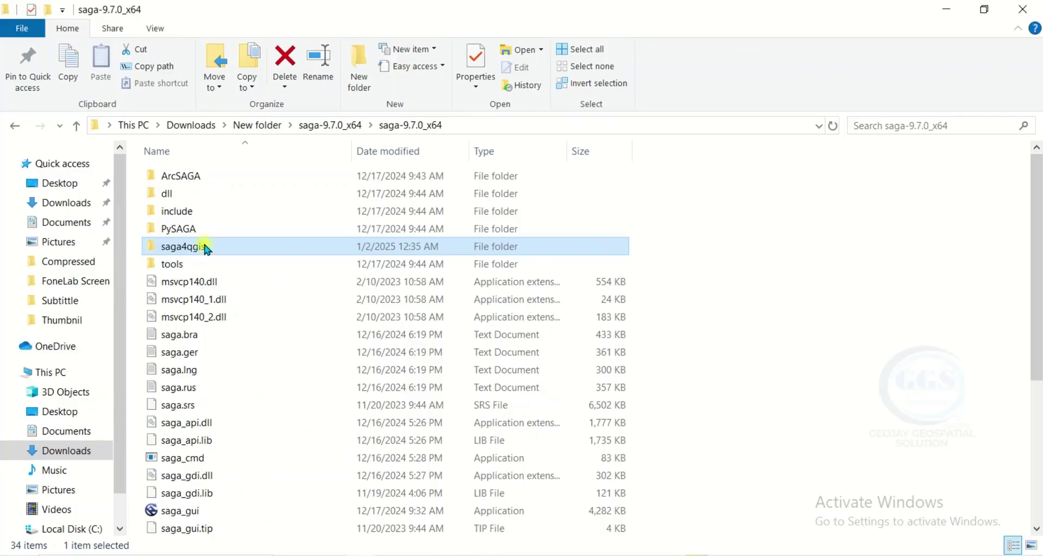
double_click(207, 248)
click(195, 177)
double_click(195, 177)
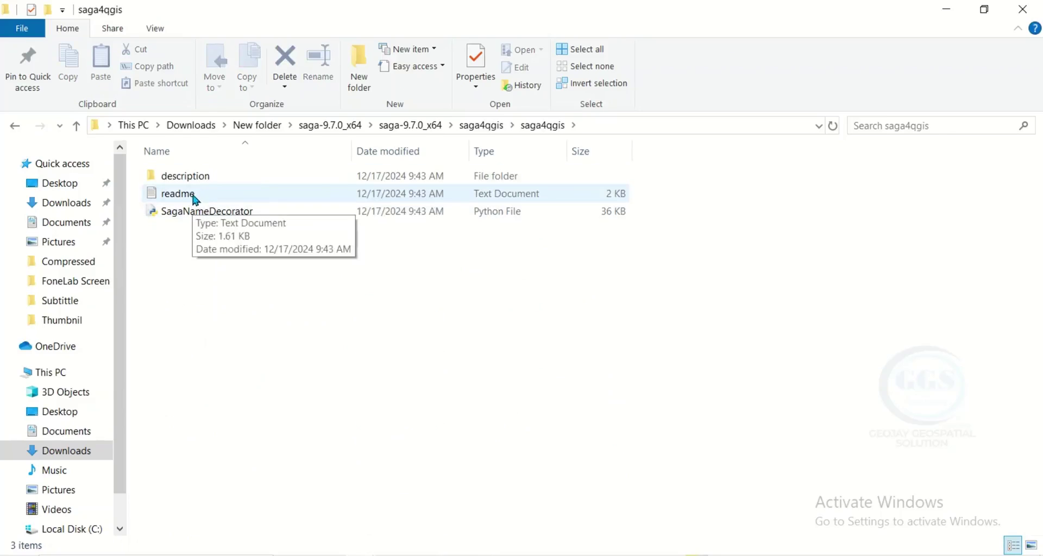
double_click(194, 197)
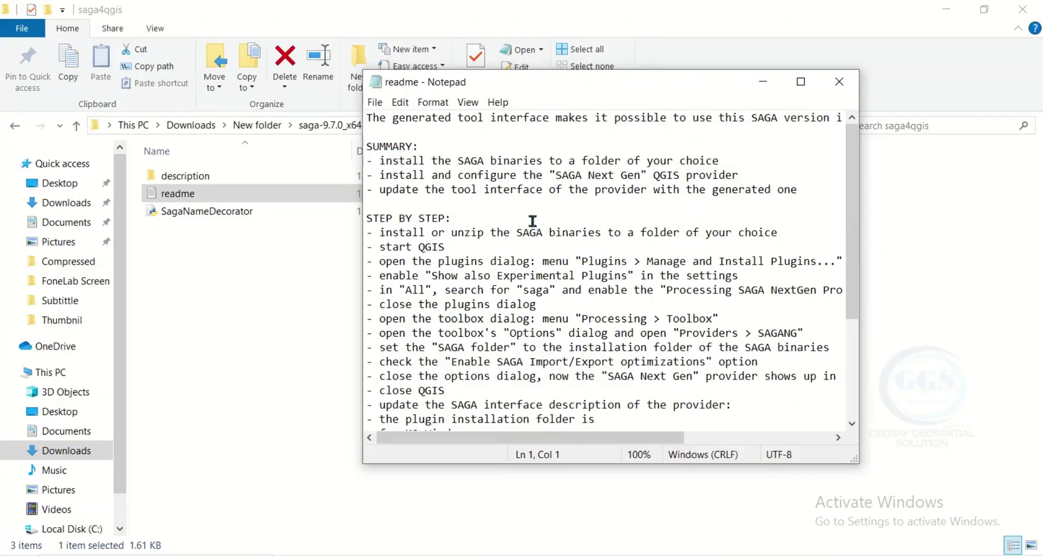
click(839, 82)
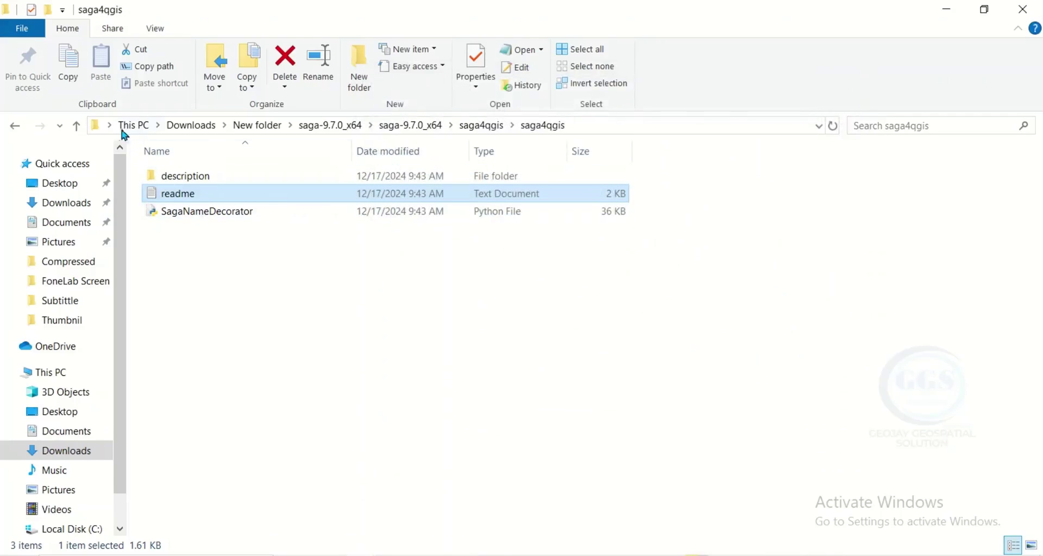
Move the saga-9.7.0_x64 folder from Downloads to the root of Local Disk (C:)
click(78, 128)
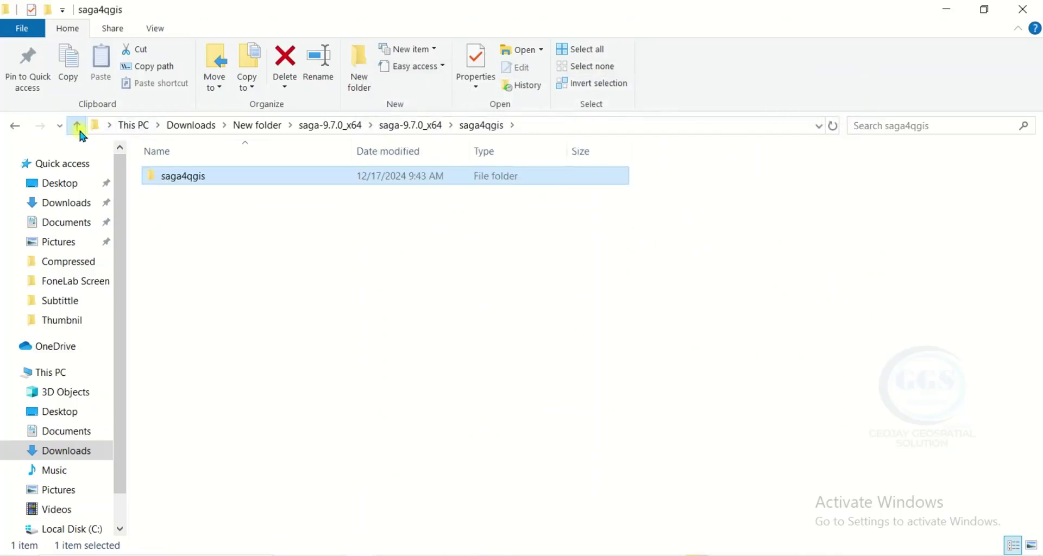
click(79, 131)
click(78, 128)
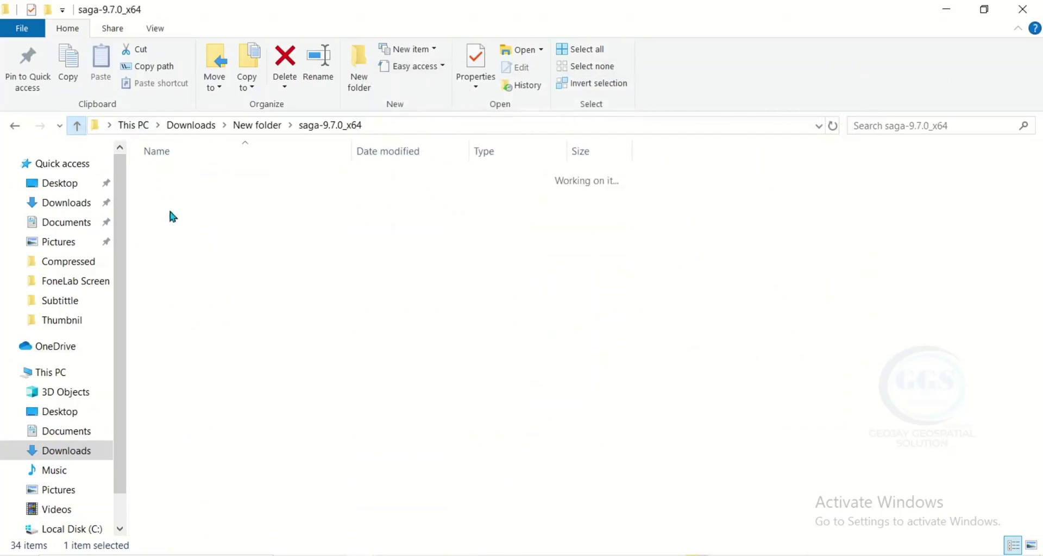
mouse_move(192, 176)
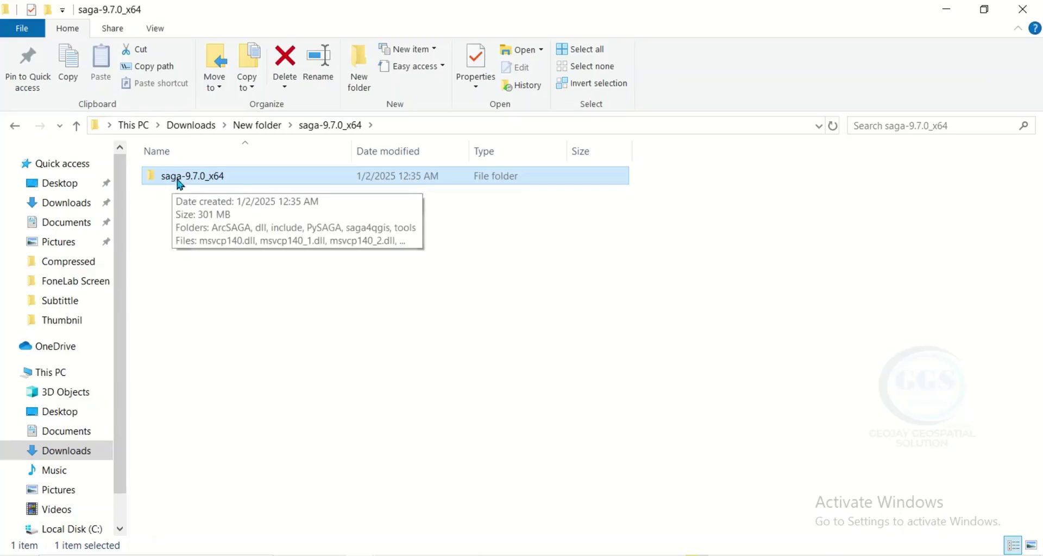
right_click(209, 178)
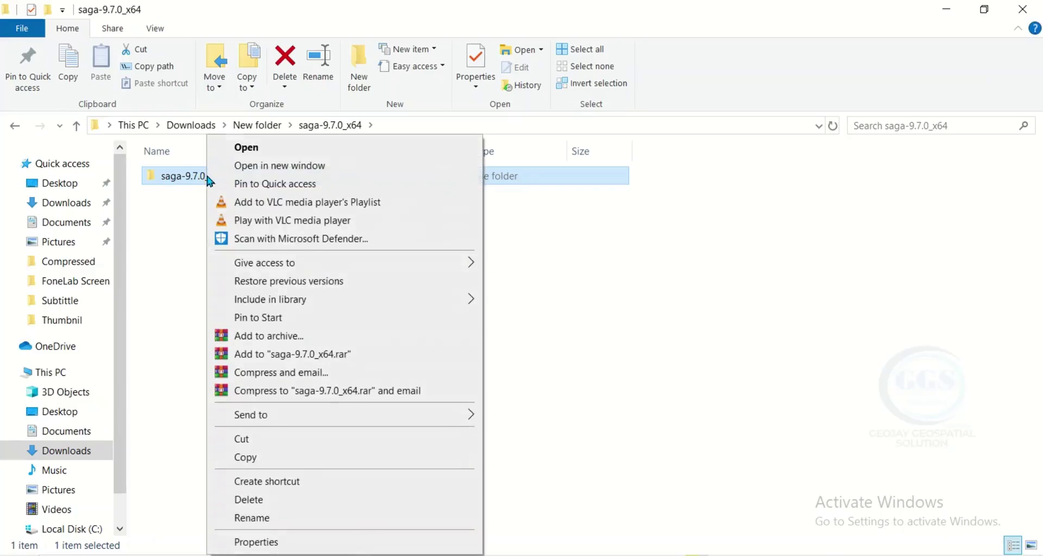
click(245, 443)
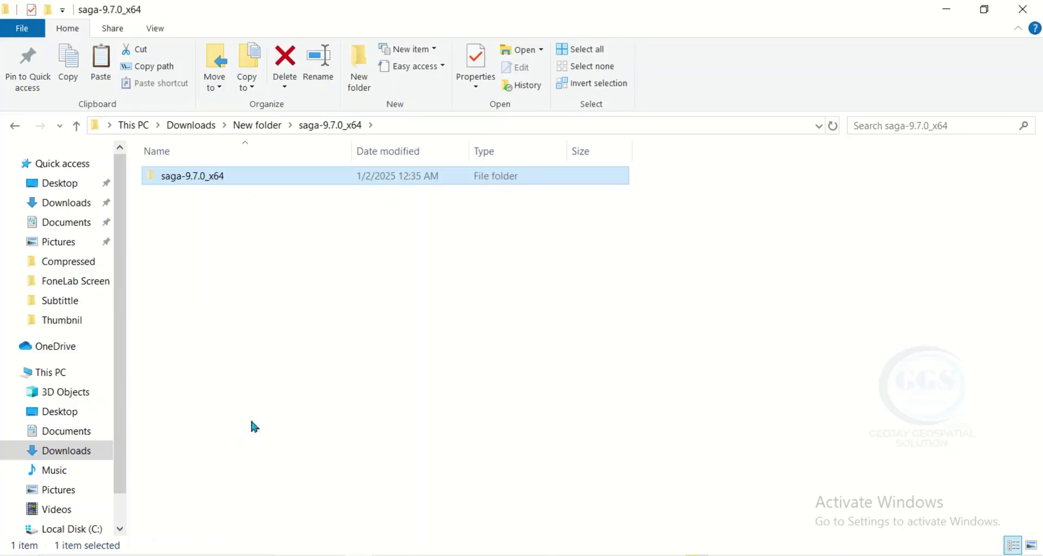
click(92, 529)
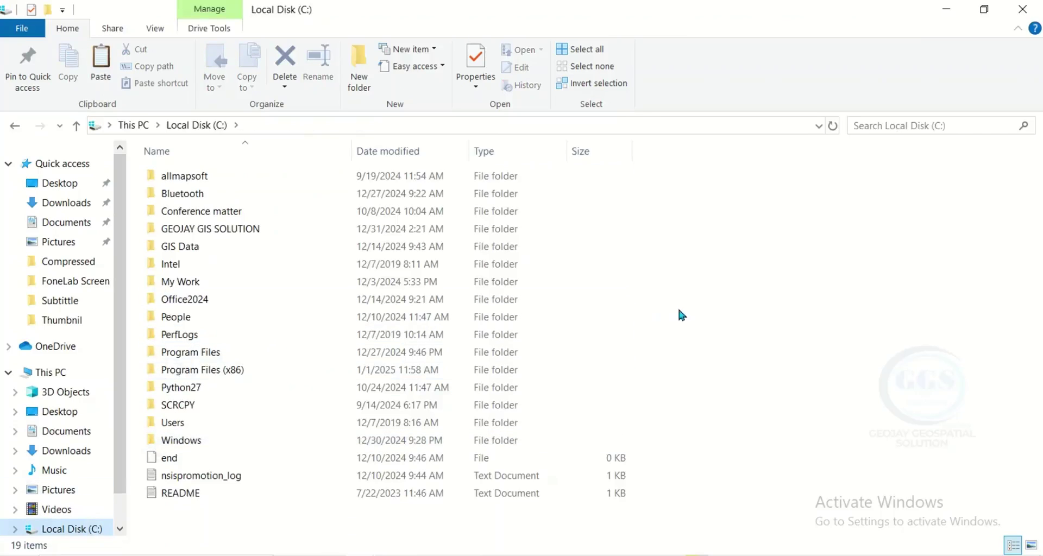
right_click(690, 265)
click(731, 359)
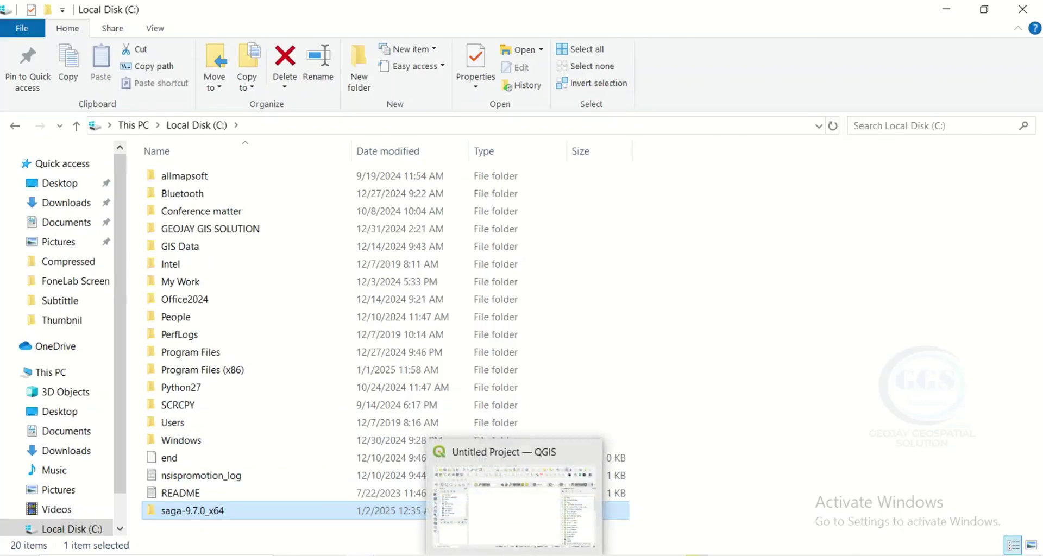
In QGIS's plugin manager, confirm Show also Experimental Plugins is enabled in Settings
click(514, 505)
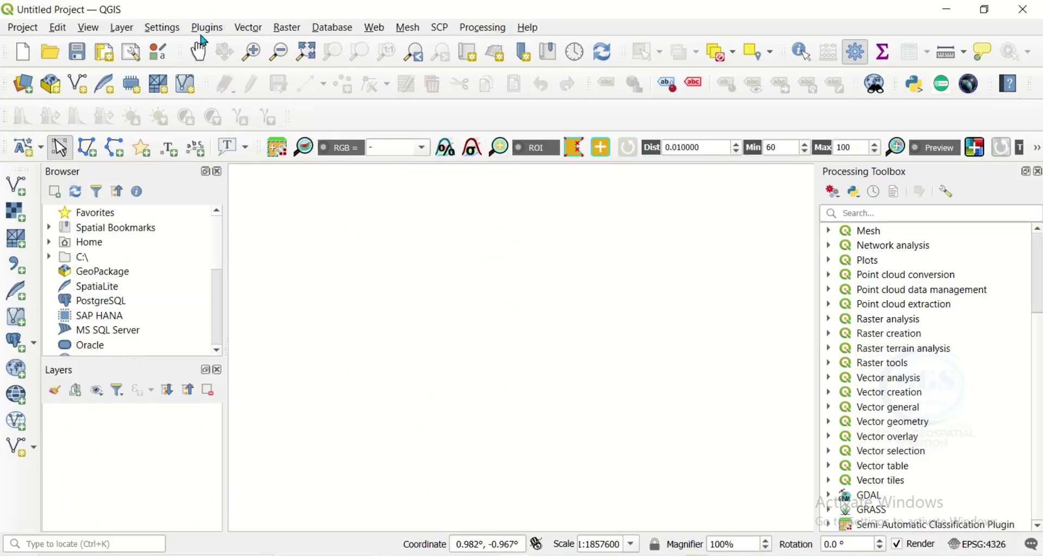
click(211, 28)
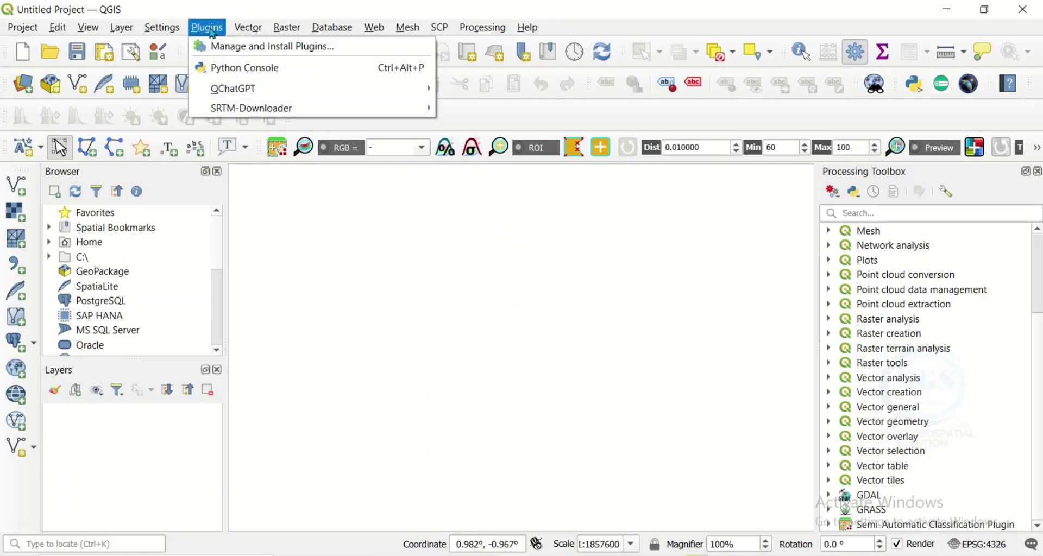
click(240, 47)
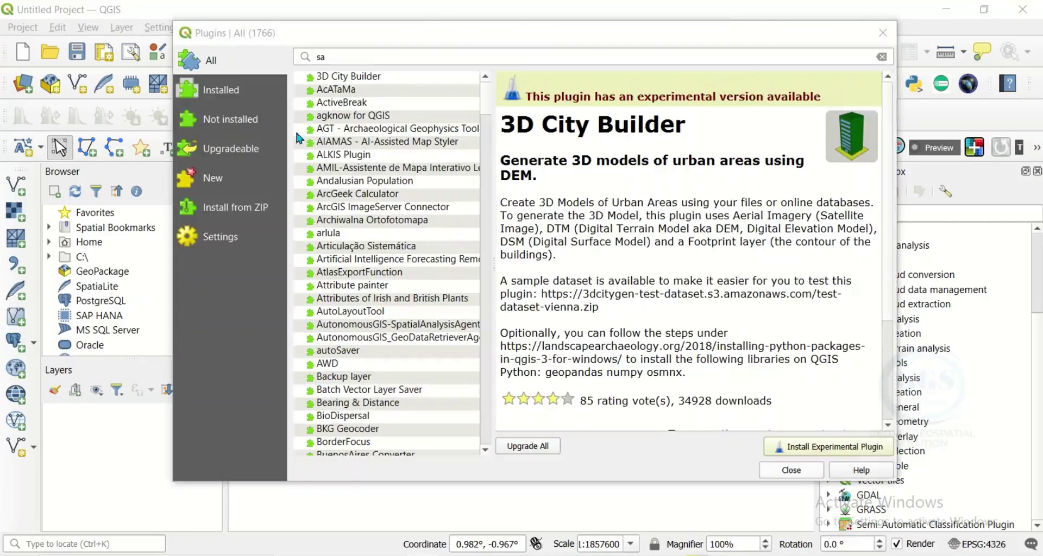
click(216, 237)
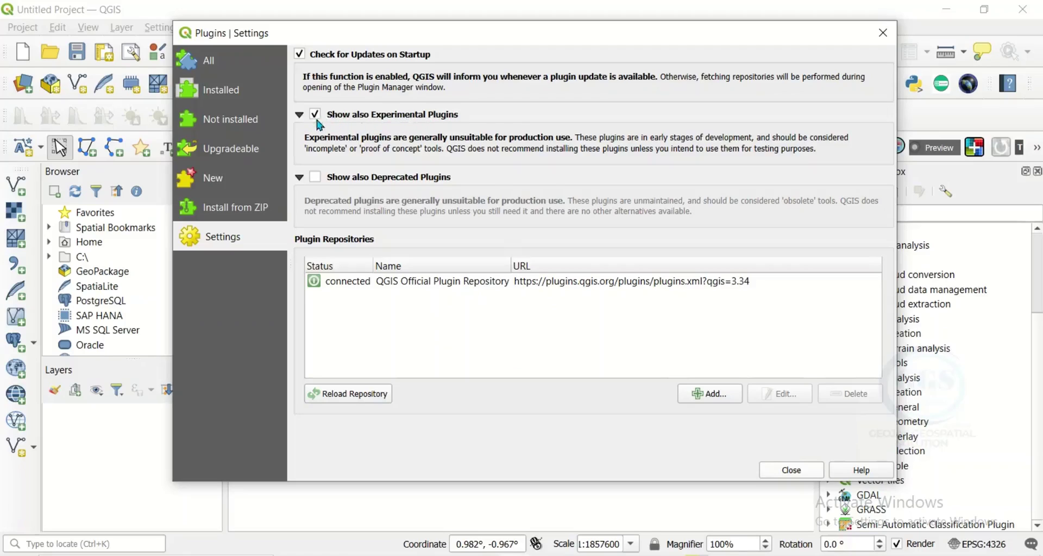
Reinstall the Processing Saga NextGen Provider plugin and close the plugin manager
click(210, 62)
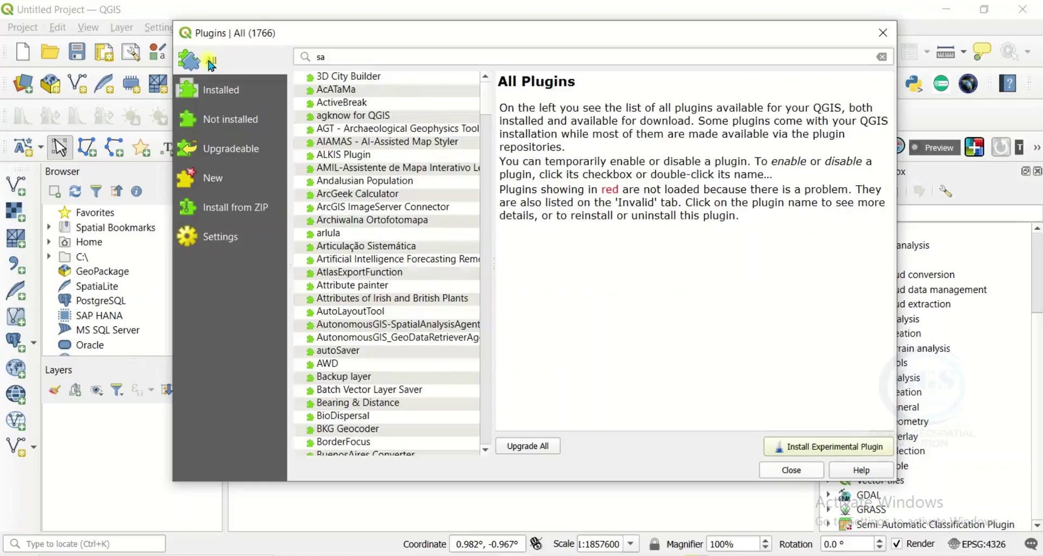
click(327, 58)
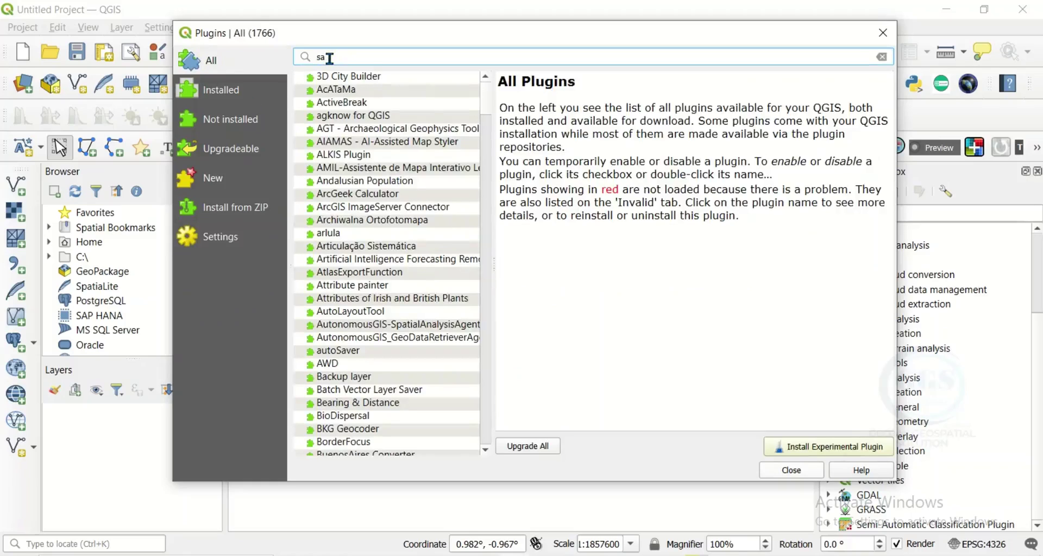
text(ga)
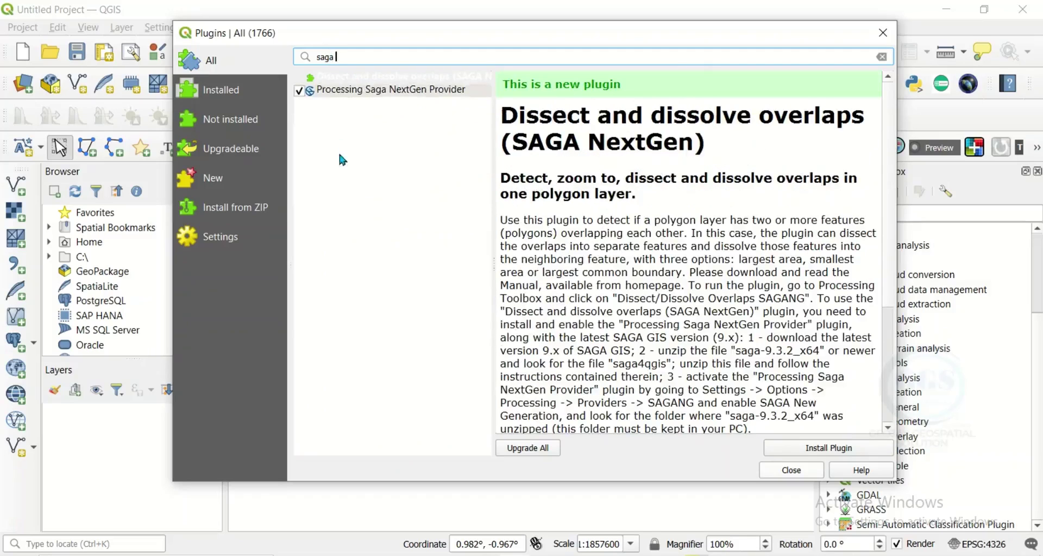
click(384, 93)
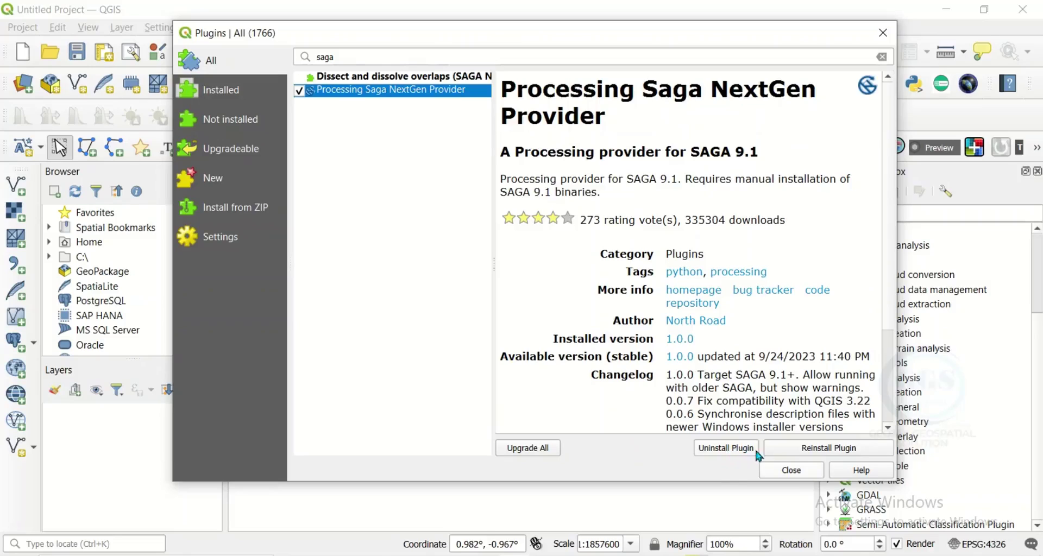
click(806, 450)
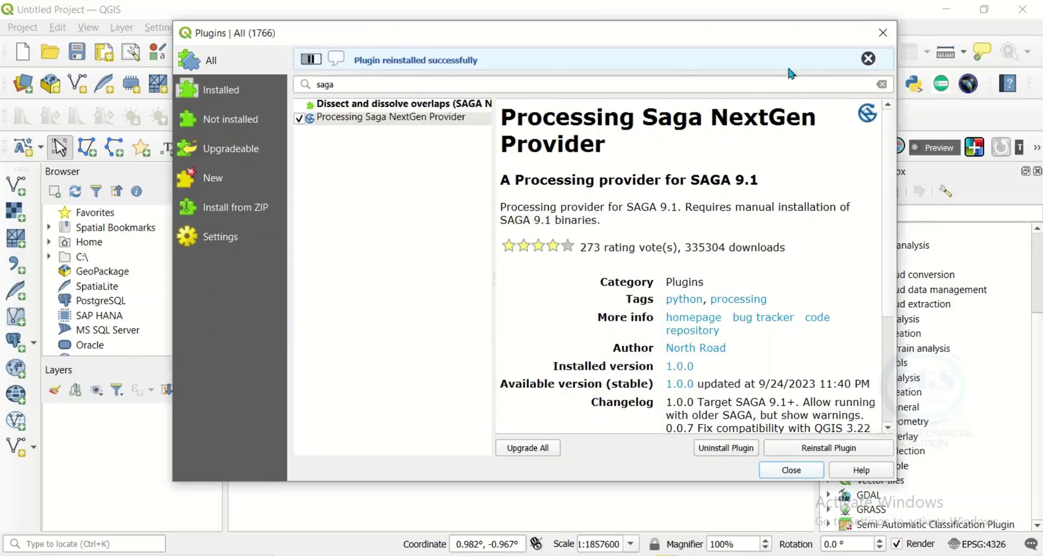
click(867, 58)
click(882, 32)
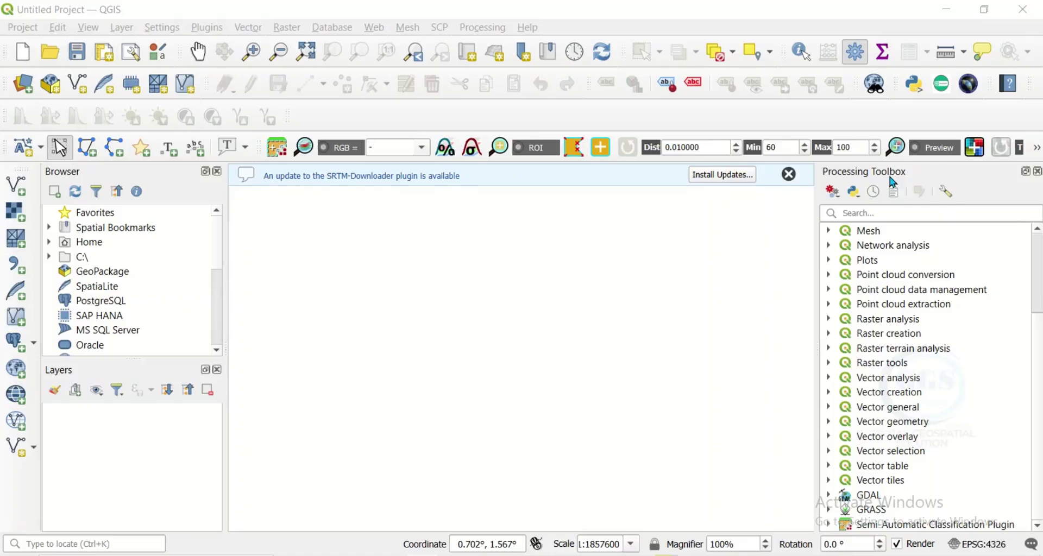
Enable SAGA Import/Export optimizations under Providers > SAGANG and browse for the SAGA folder
click(947, 195)
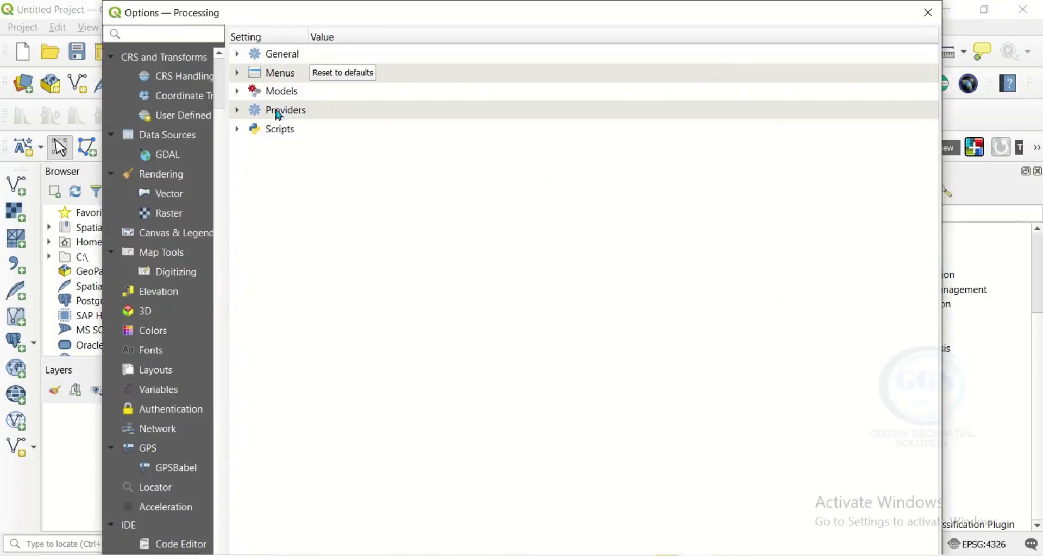
click(238, 111)
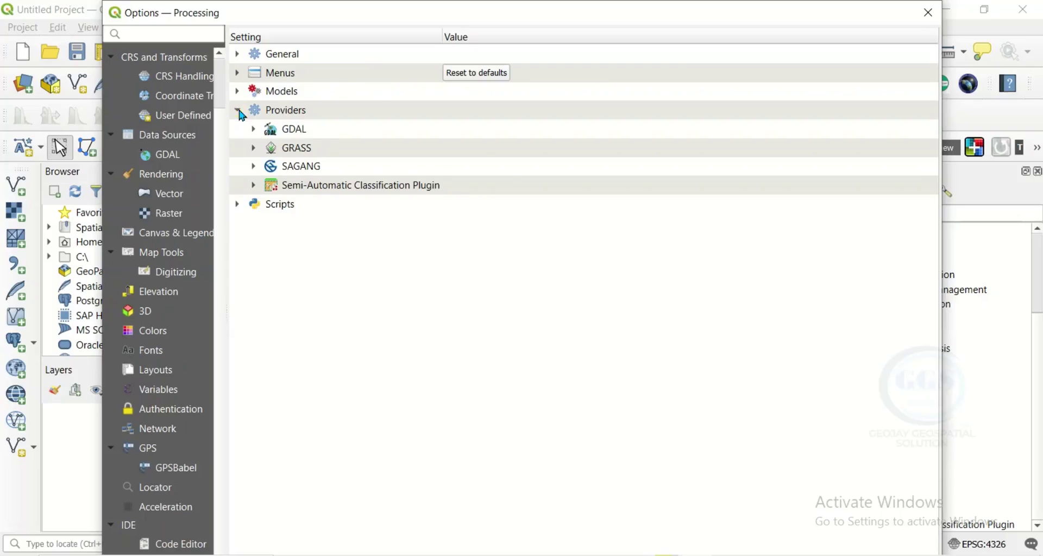
click(254, 167)
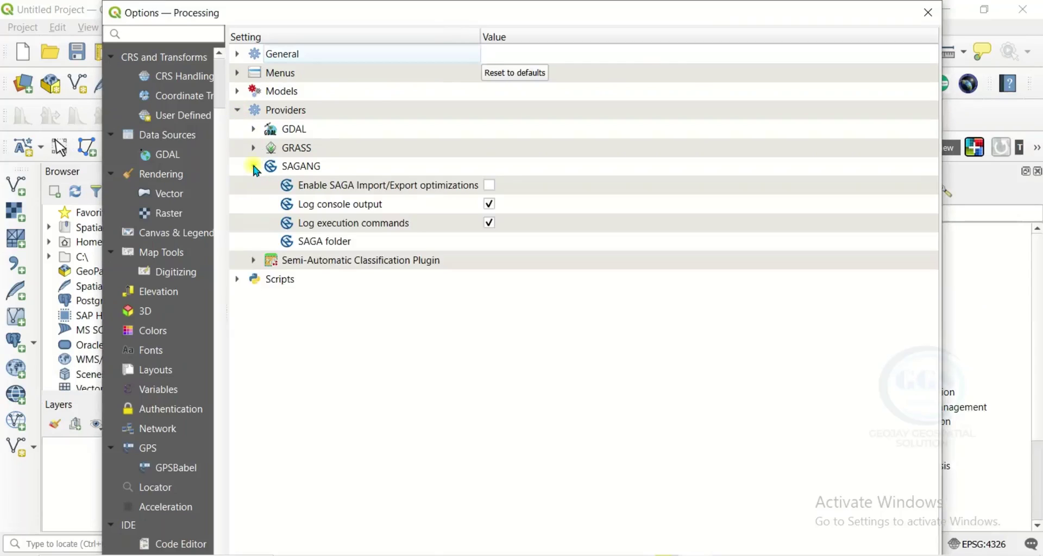
click(490, 186)
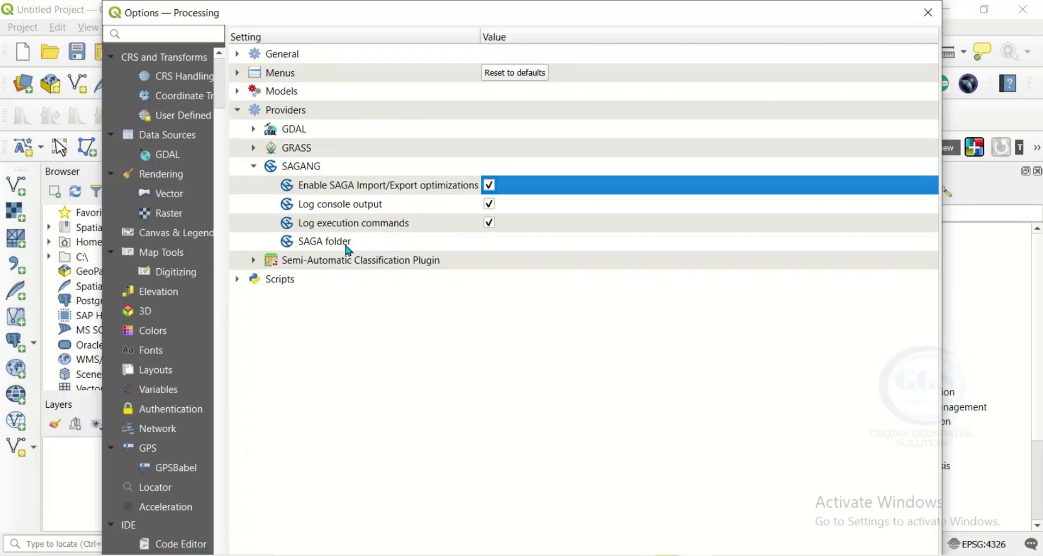
click(367, 242)
click(502, 241)
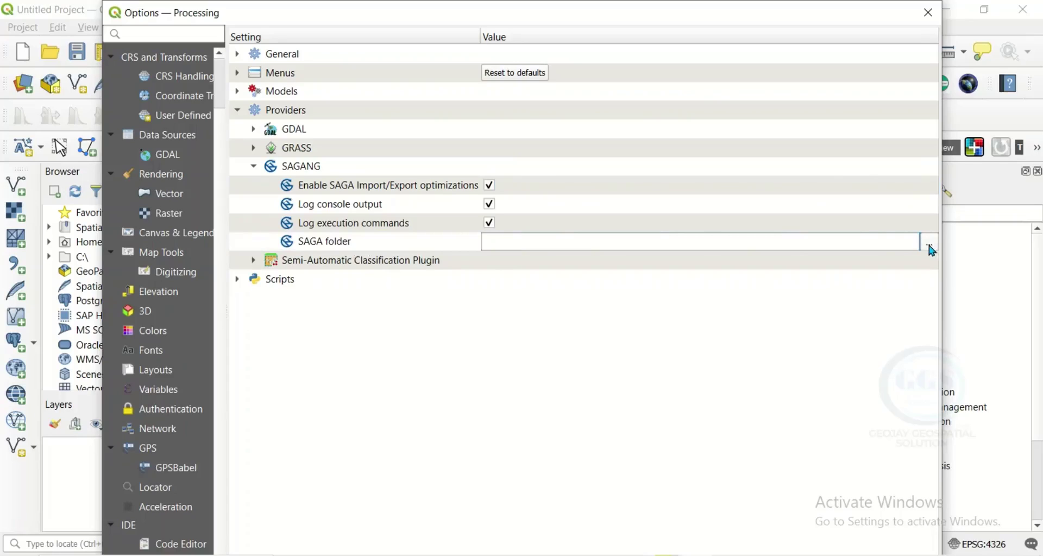
click(929, 242)
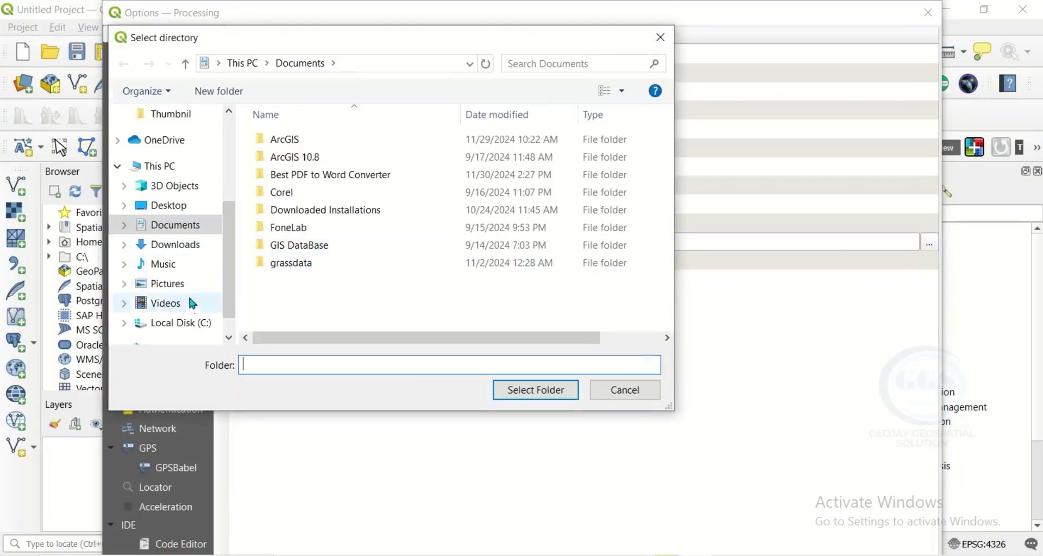
Set the SAGANG SAGA folder to C:/saga-9.7.0_x64 and save the Processing options
click(191, 323)
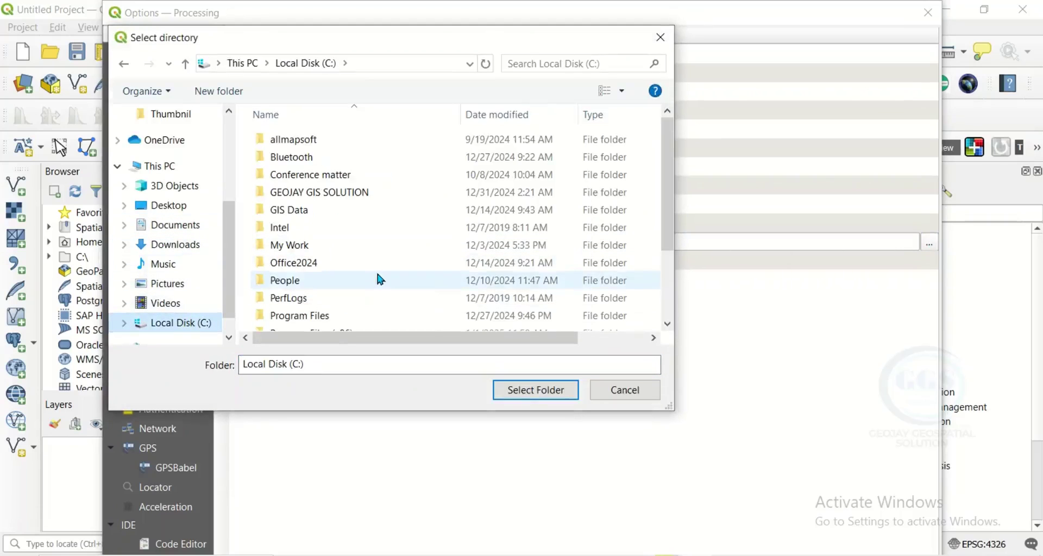
scroll(377, 278, down, 2)
click(312, 272)
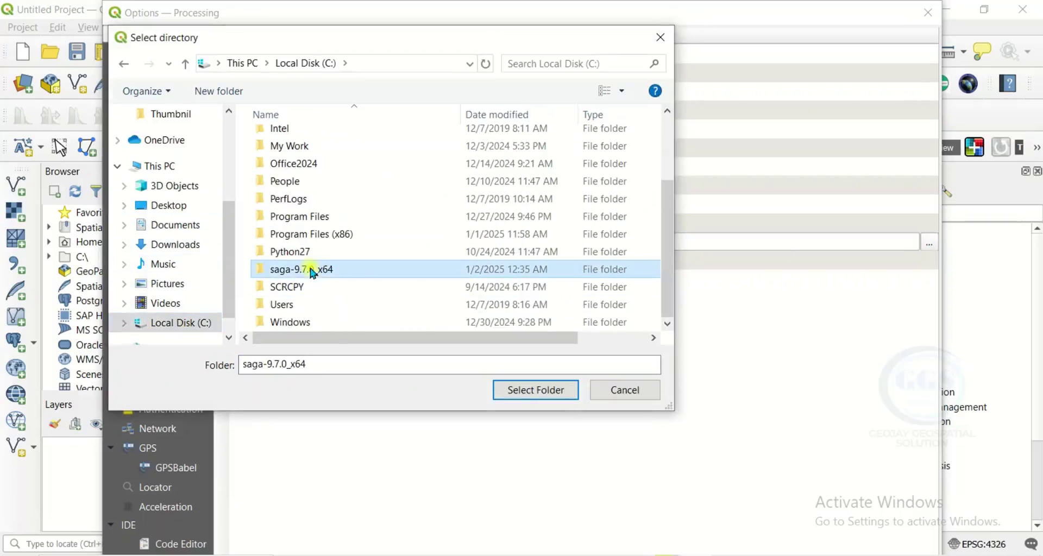
click(538, 393)
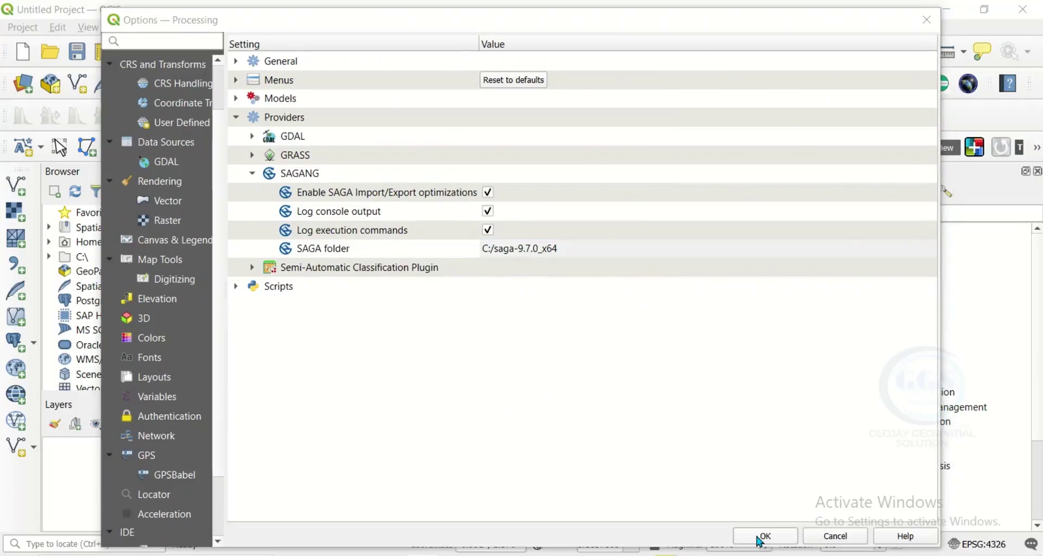
click(764, 536)
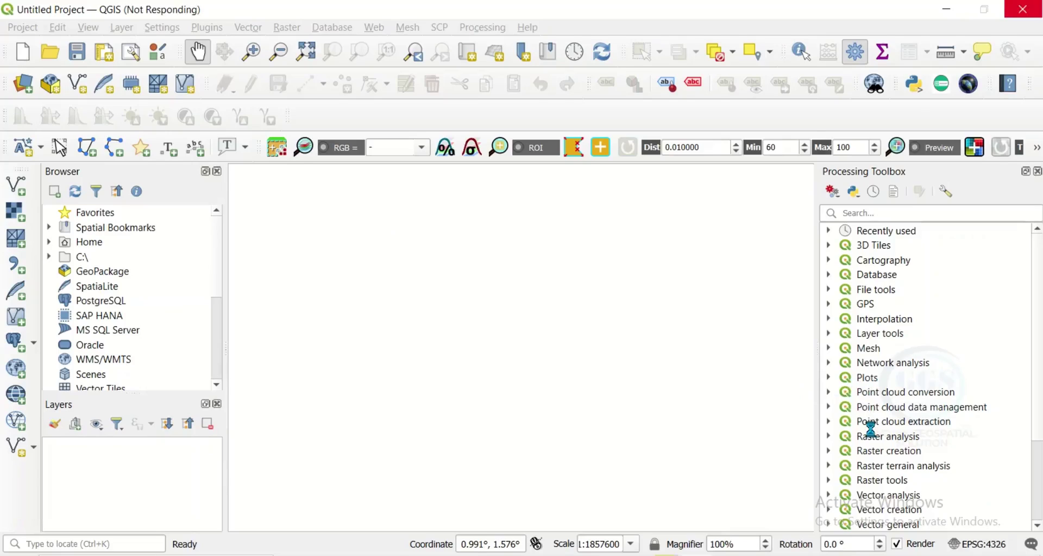
Expand SAGA Next Gen and its terrain_analysis group to browse tools like Flow accumulation
scroll(897, 380, down, 2)
scroll(897, 380, down, 1)
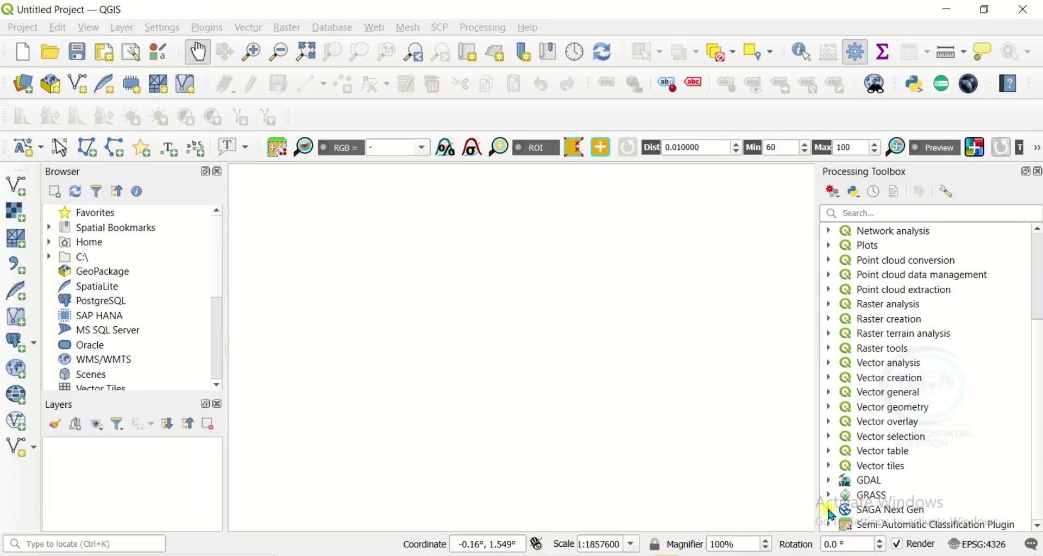
click(829, 511)
scroll(869, 466, down, 2)
scroll(876, 459, down, 1)
scroll(877, 435, down, 1)
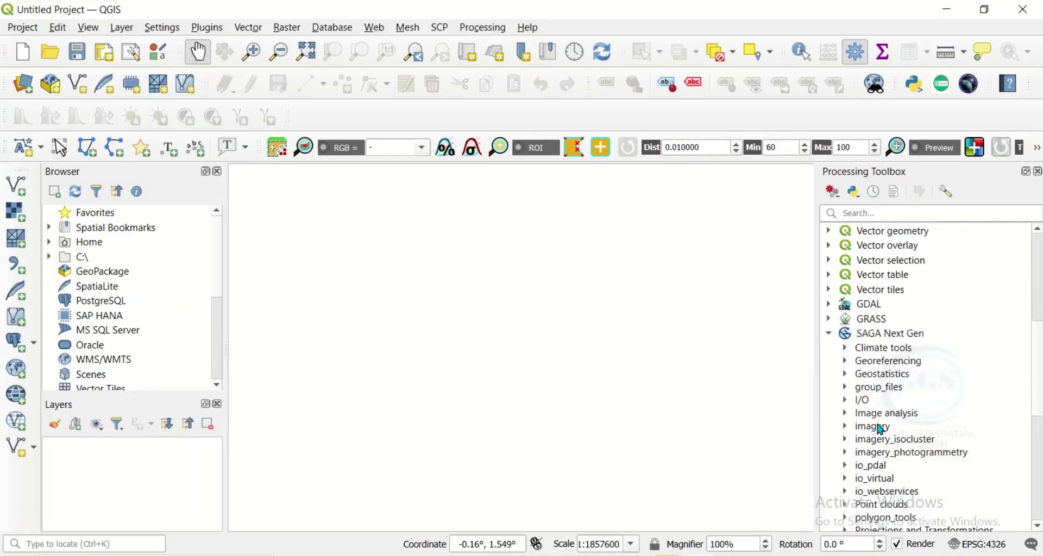
scroll(880, 396, down, 1)
scroll(879, 401, down, 1)
scroll(879, 402, down, 2)
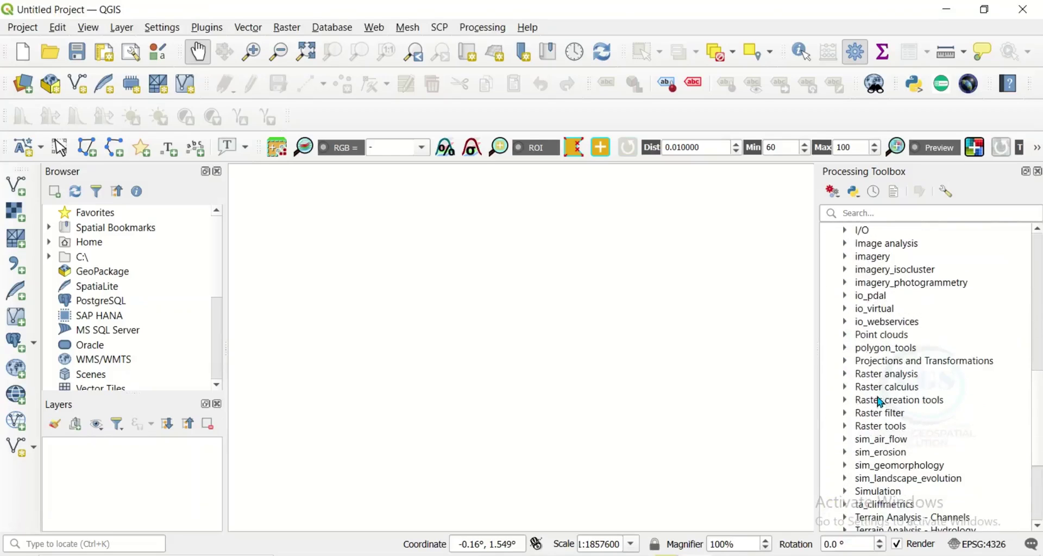
scroll(880, 402, down, 3)
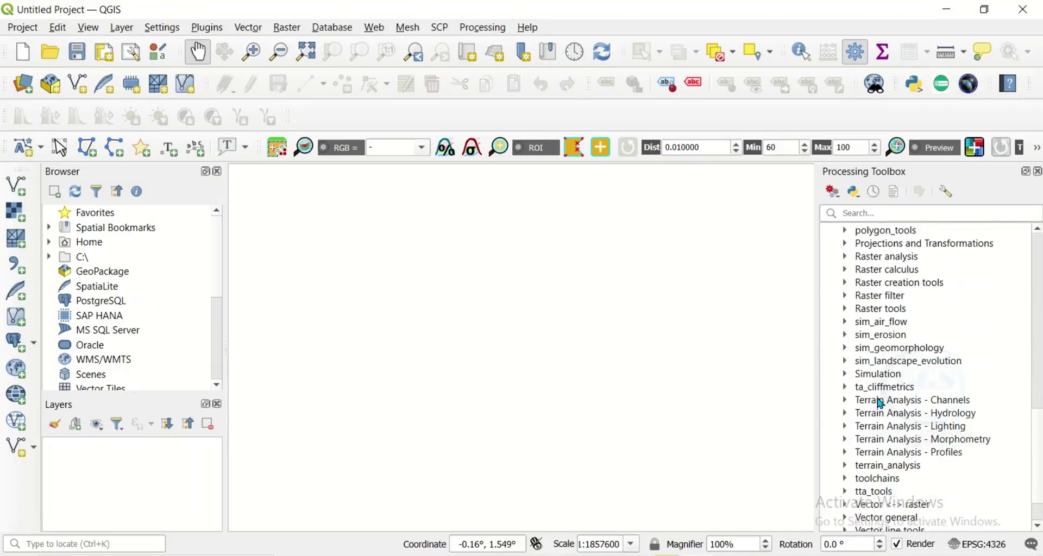
click(845, 466)
scroll(896, 467, down, 1)
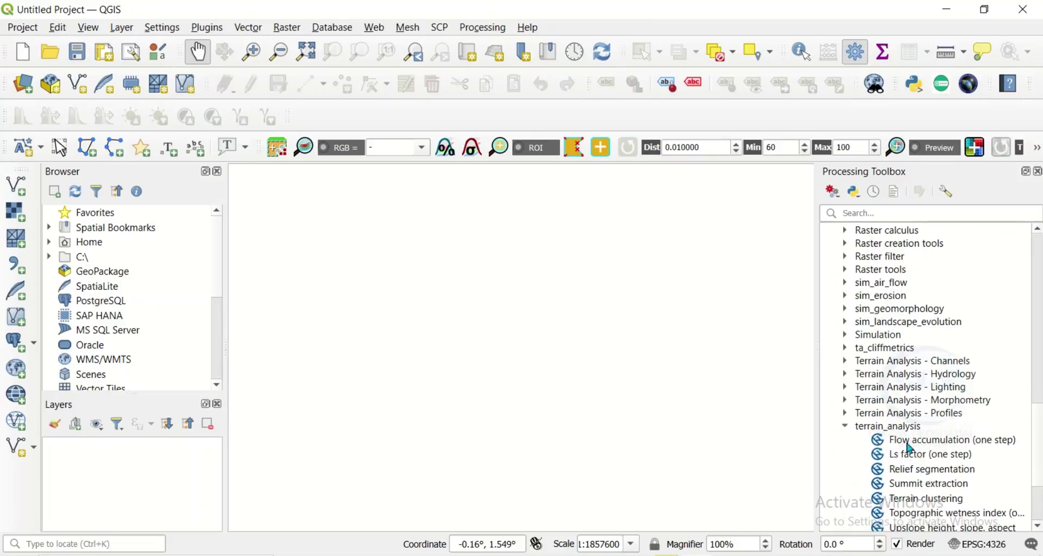
scroll(910, 459, down, 1)
scroll(896, 419, up, 2)
scroll(896, 417, up, 1)
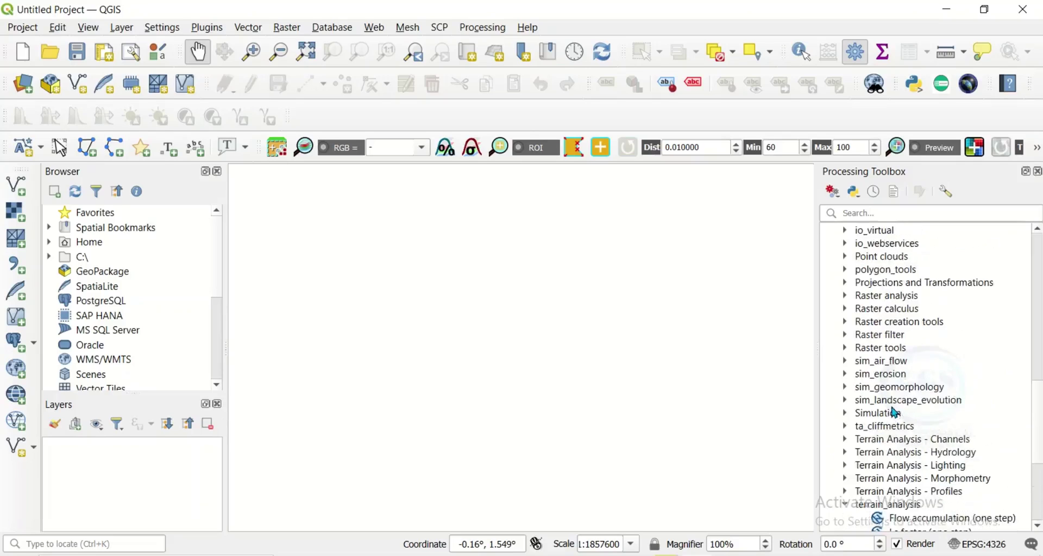
scroll(895, 415, up, 2)
scroll(894, 413, up, 1)
scroll(894, 413, up, 2)
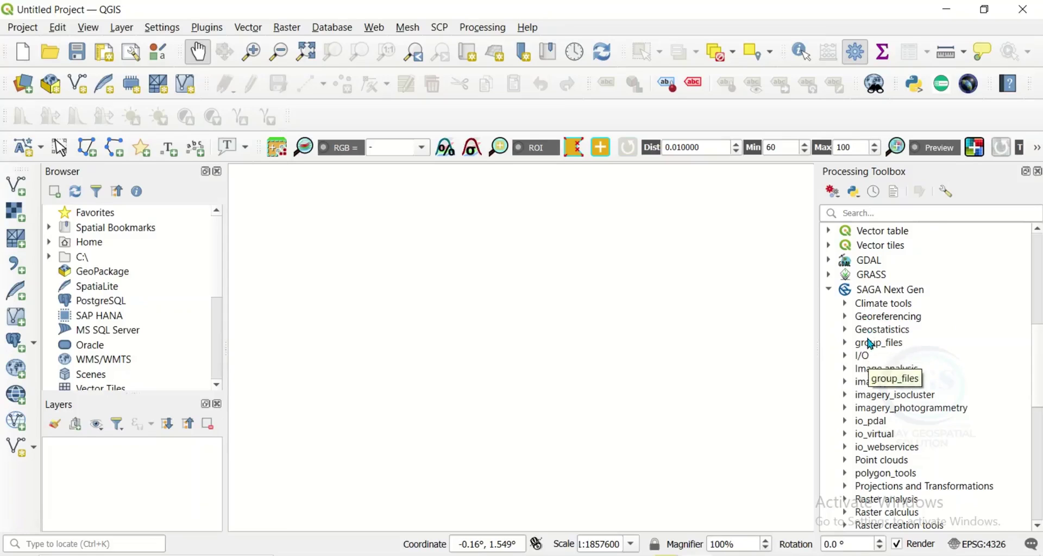
scroll(869, 344, down, 2)
scroll(870, 343, down, 1)
scroll(870, 345, down, 2)
scroll(869, 347, down, 3)
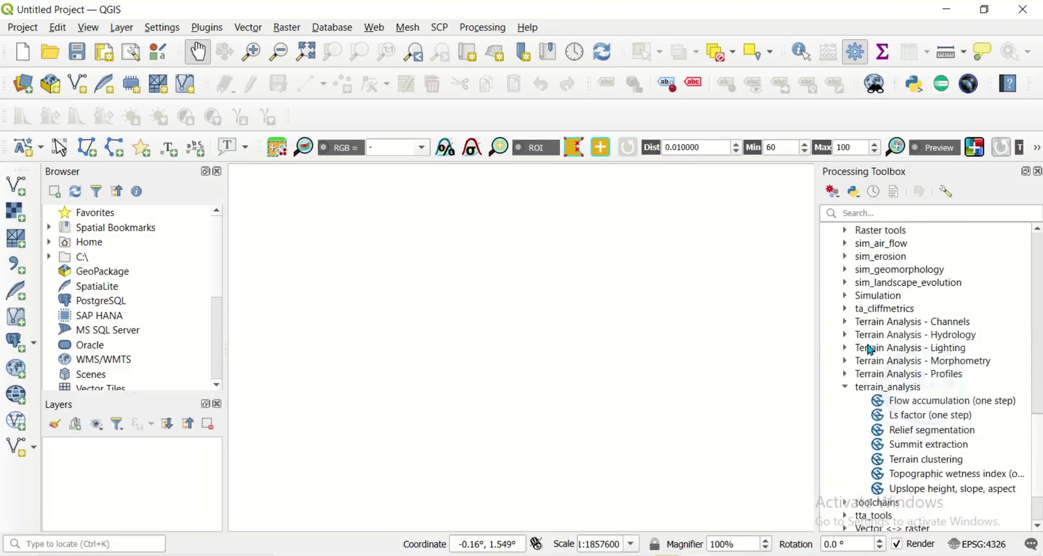
scroll(869, 349, down, 2)
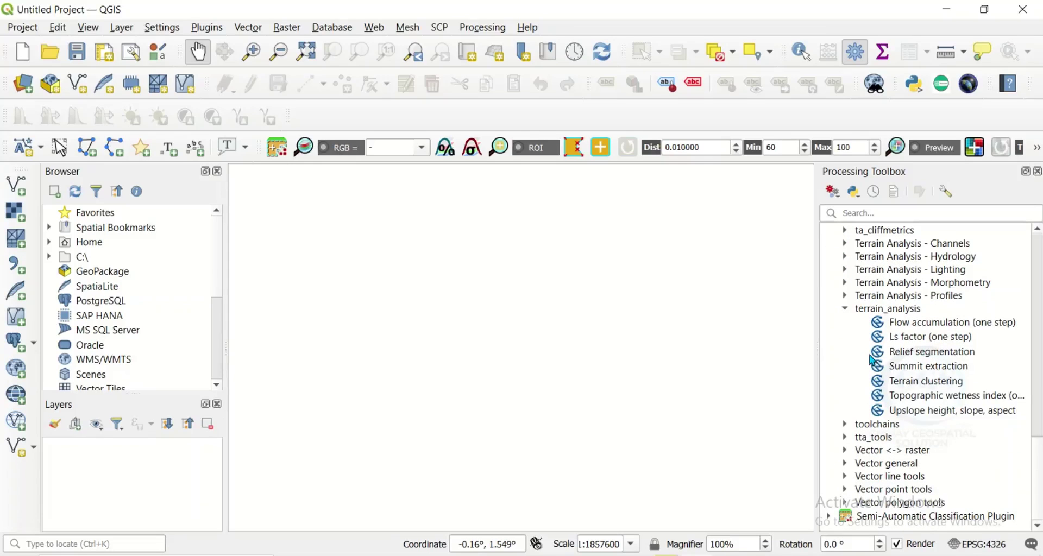